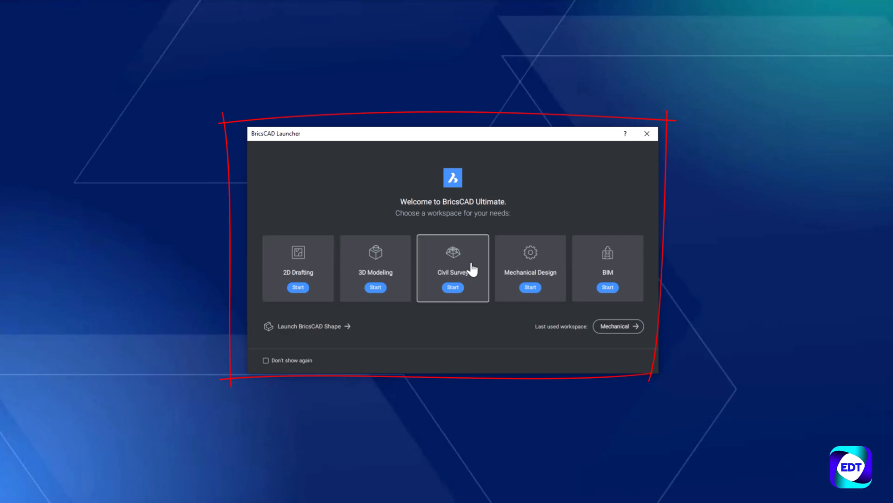
Step: Launch the Mechanical Design workspace and start a new drawing with the sheet metal tools shown
left_click(535, 275)
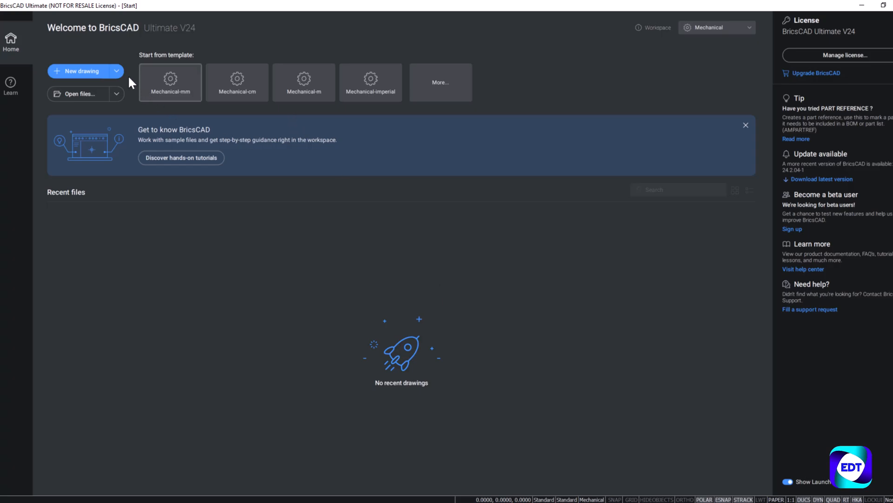
left_click(78, 71)
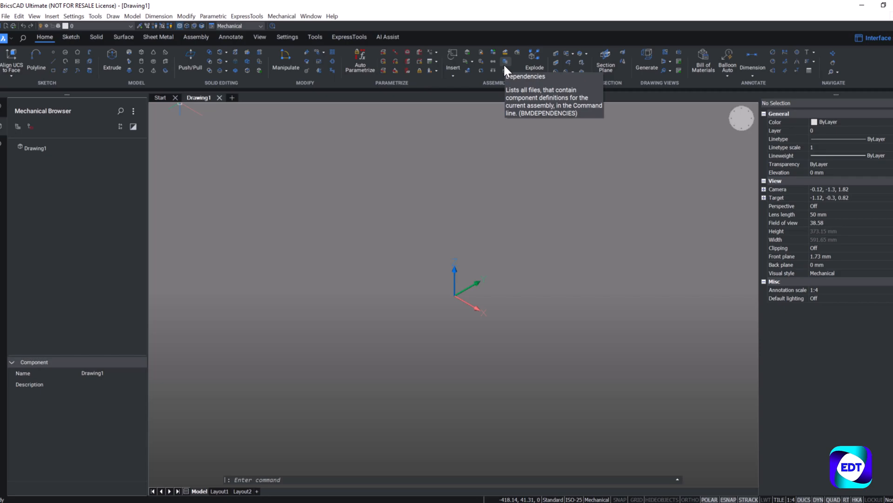
left_click(168, 41)
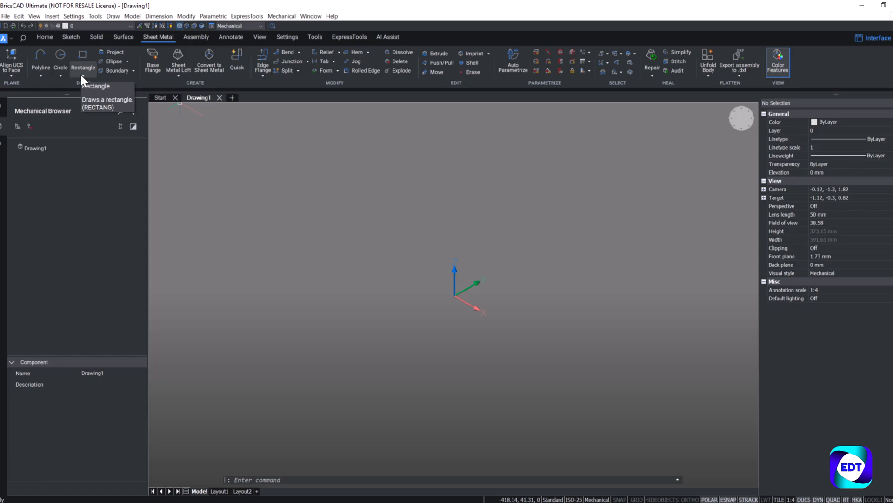
Step: Import the SolidWorks part Framework2(MetalSheet).SLDPRT from the Convert to SM folder
left_click(5, 15)
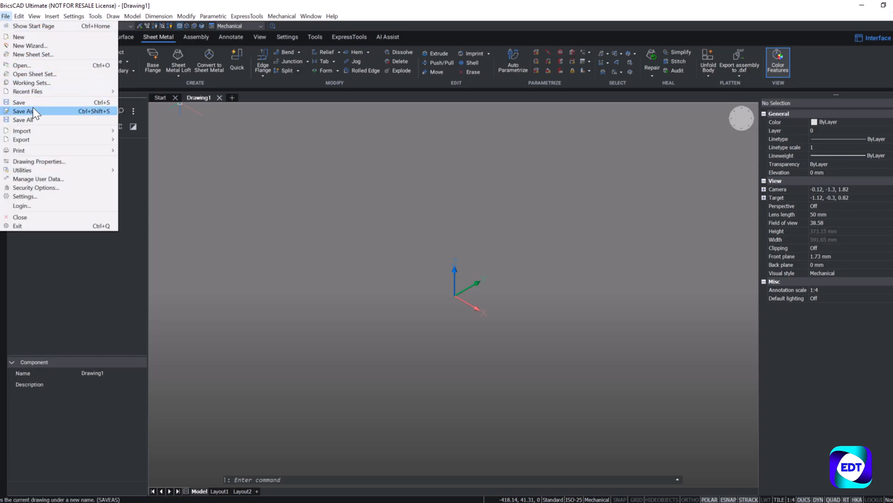
mouse_move(41, 130)
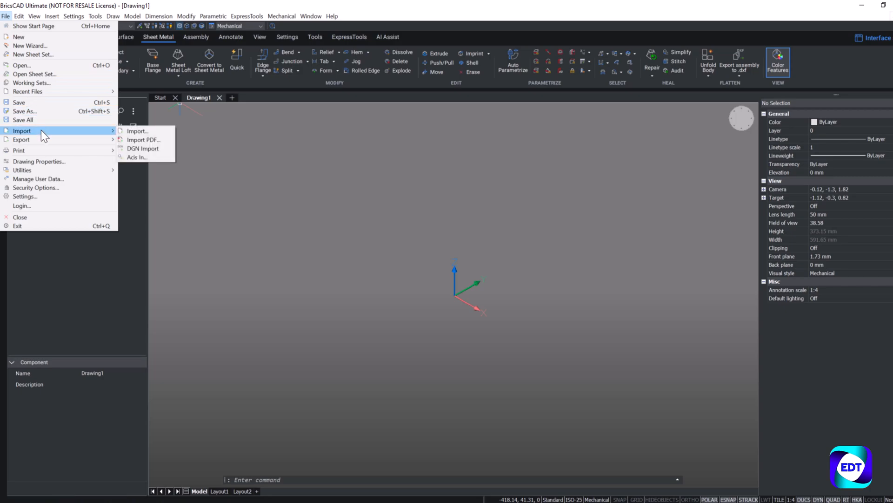
left_click(130, 131)
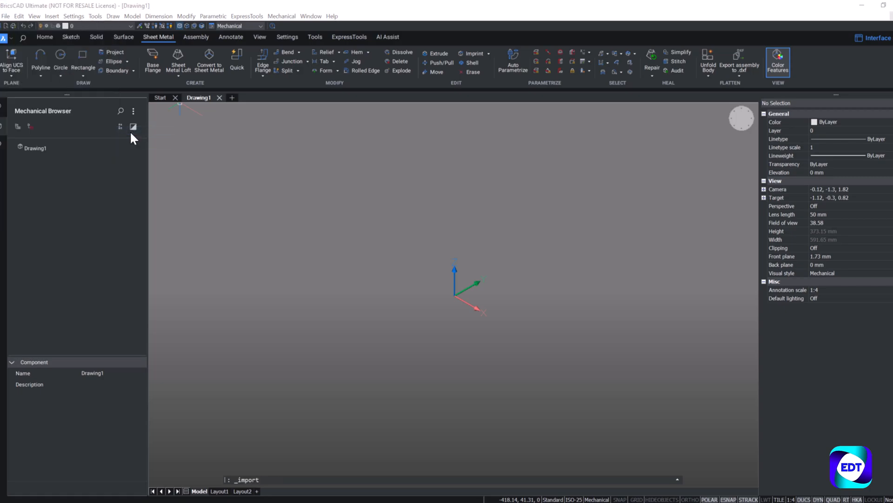
left_click(192, 299)
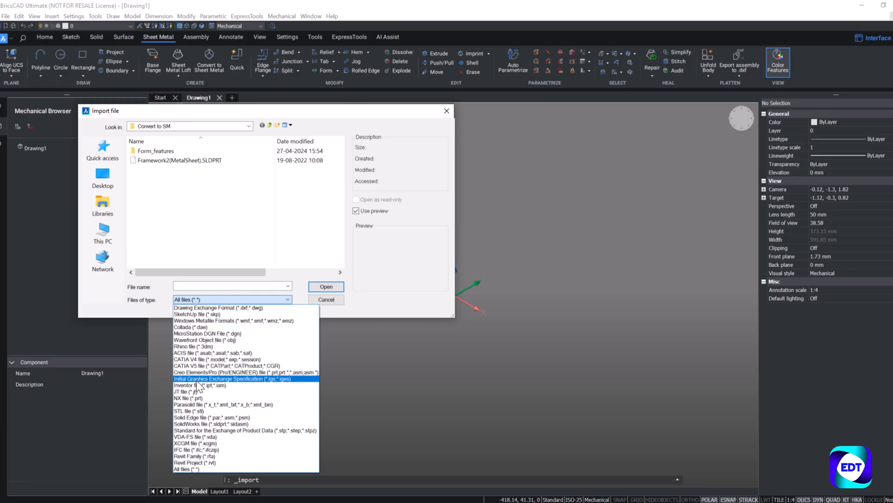
left_click(192, 240)
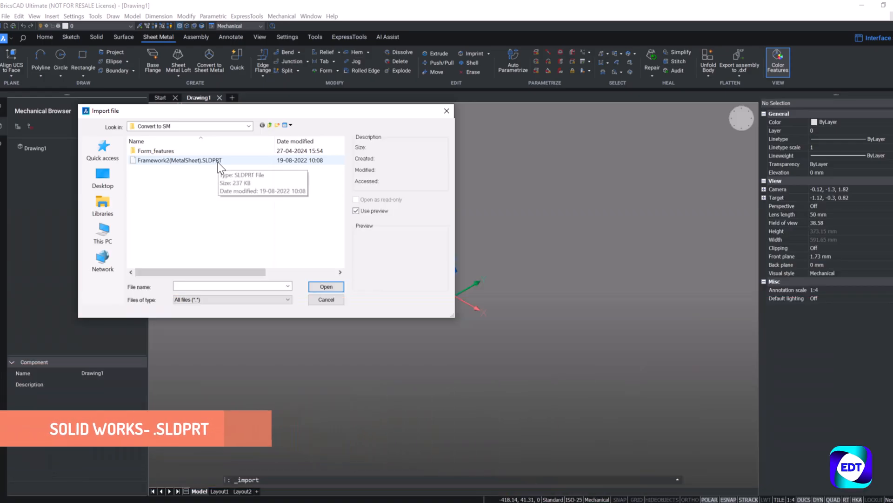
left_click(220, 161)
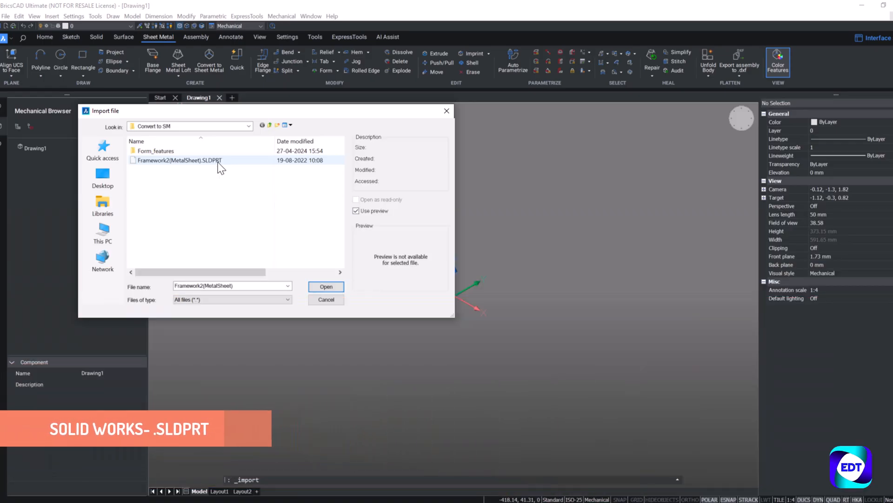
left_click(327, 286)
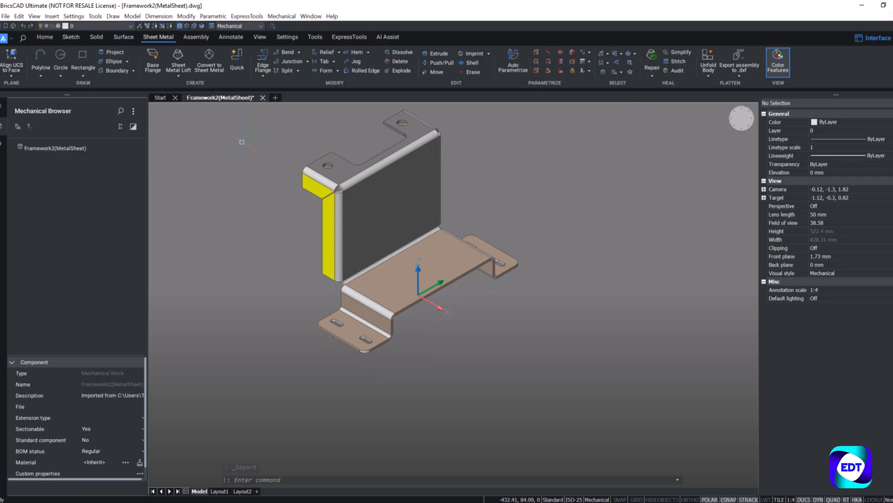
Step: Set the colour of the imported bracket solid to White
scroll(254, 165, "down", 2)
scroll(251, 141, "up", 2)
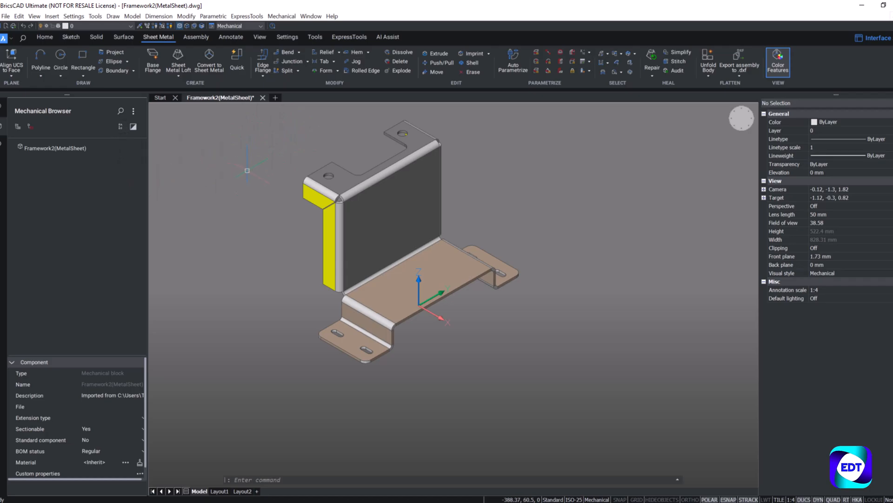
scroll(297, 124, "up", 2)
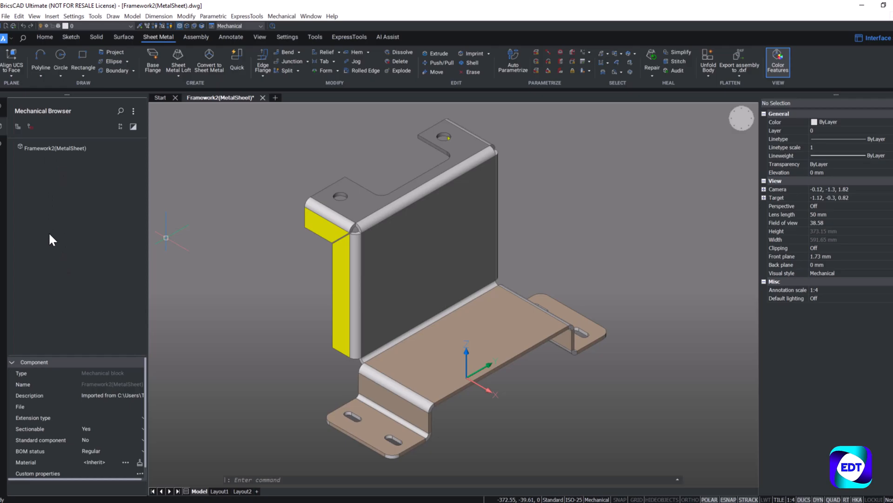
mouse_move(383, 255)
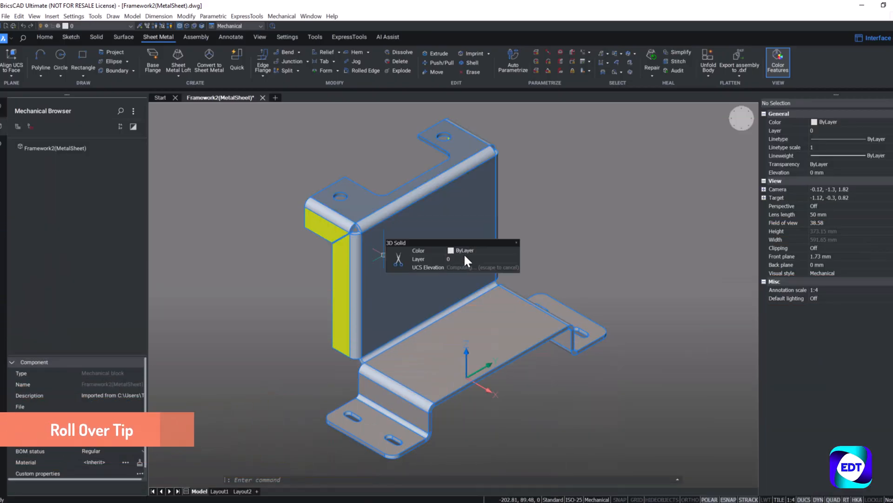
left_click(468, 251)
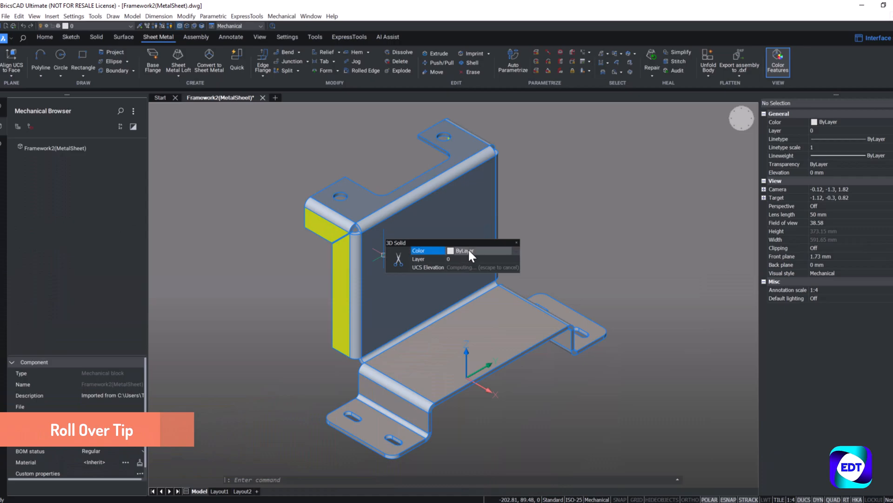
left_click(469, 252)
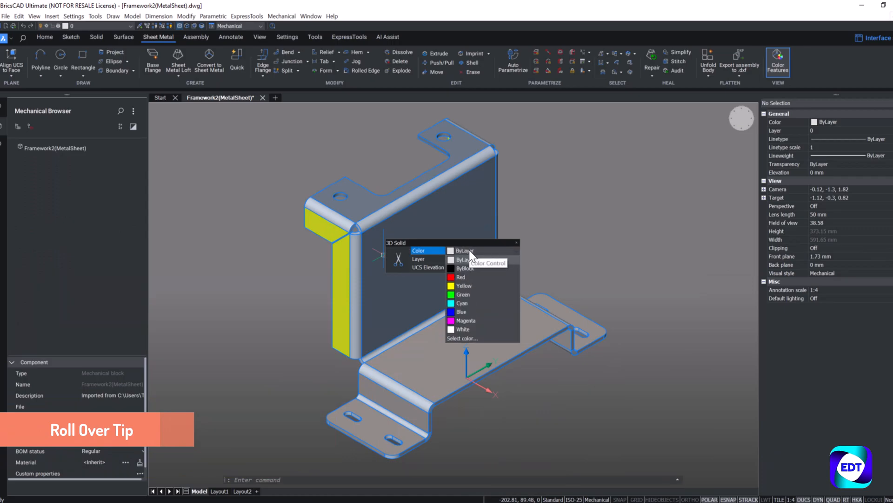
left_click(464, 329)
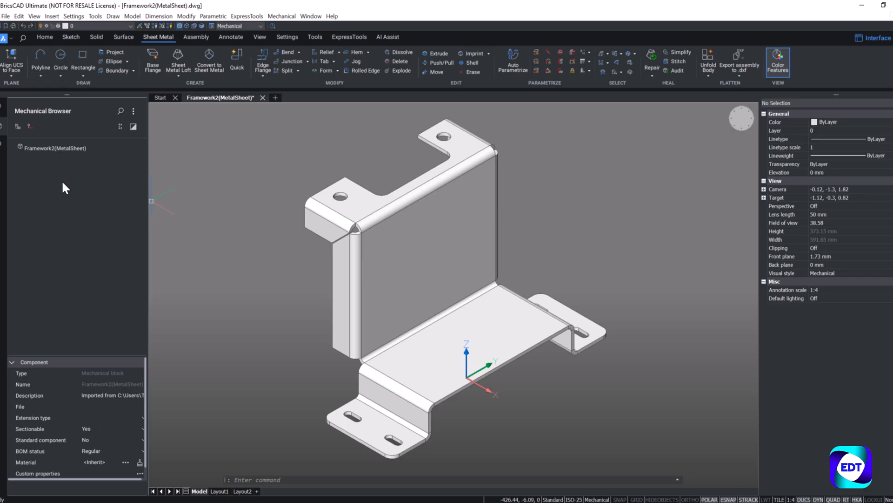
Step: Convert the imported bracket solid to sheet metal so its flanges and bends are recognised
left_click(217, 59)
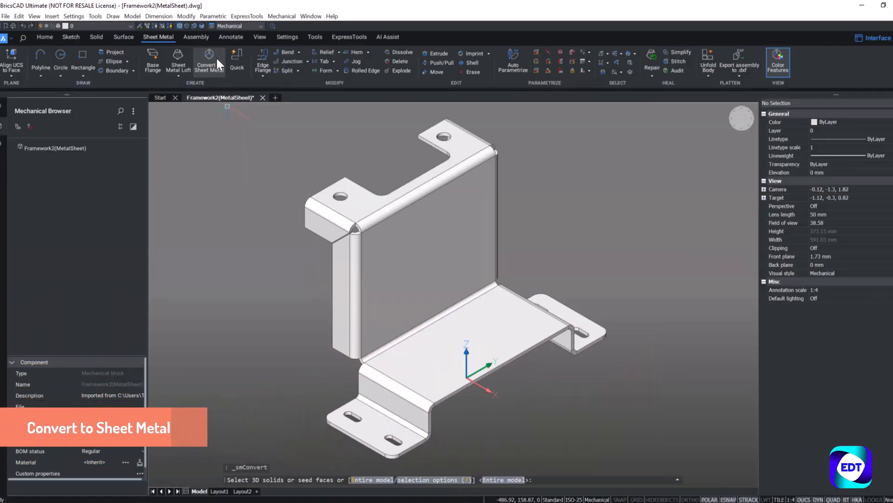
key("Return")
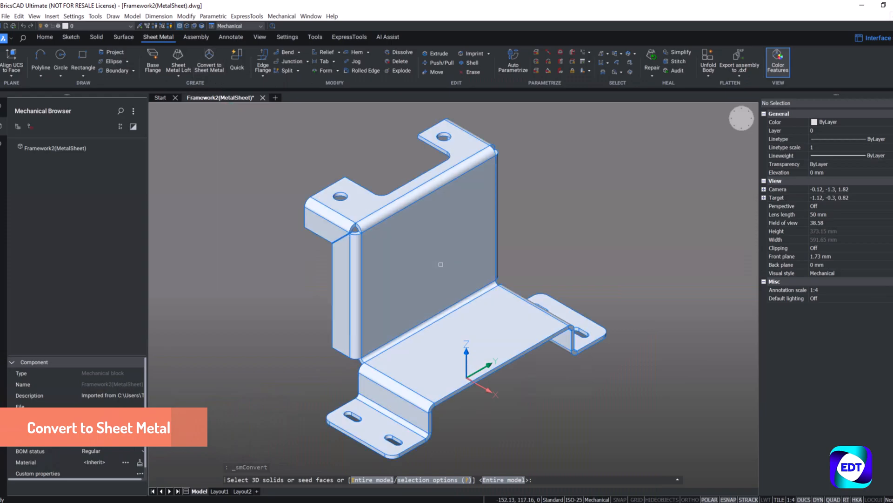
key("Return")
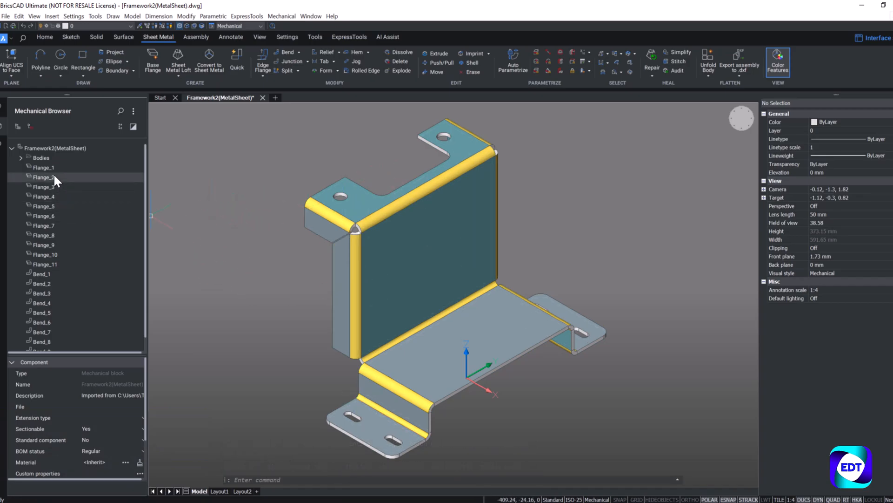
Step: Set the neutral surface option of Bend_1 to K Factor
scroll(45, 215, "down", 1)
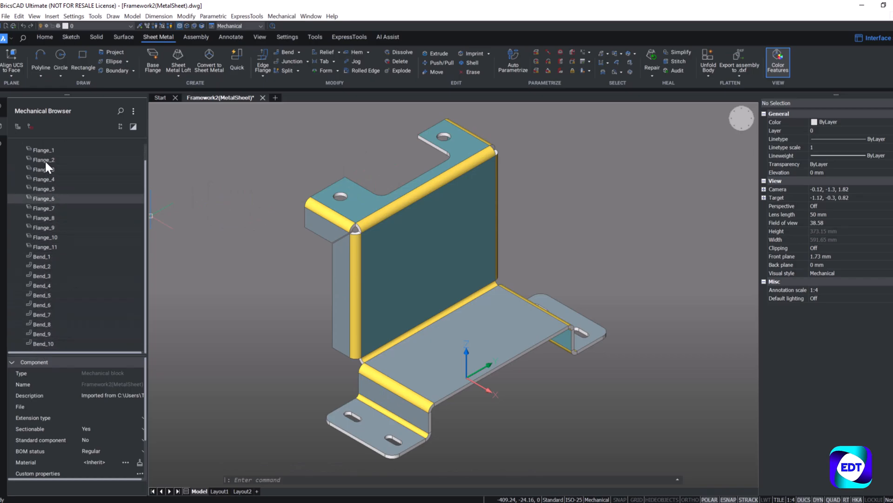
scroll(47, 169, "up", 1)
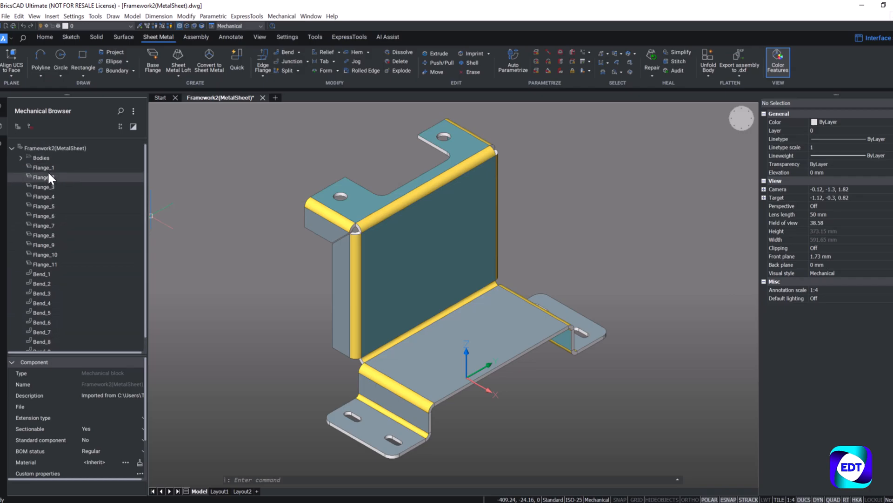
scroll(47, 205, "down", 1)
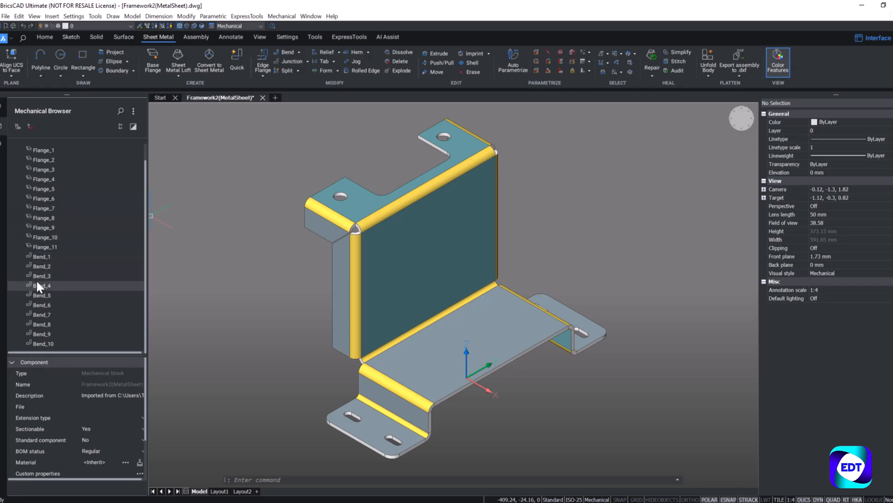
left_click(48, 259)
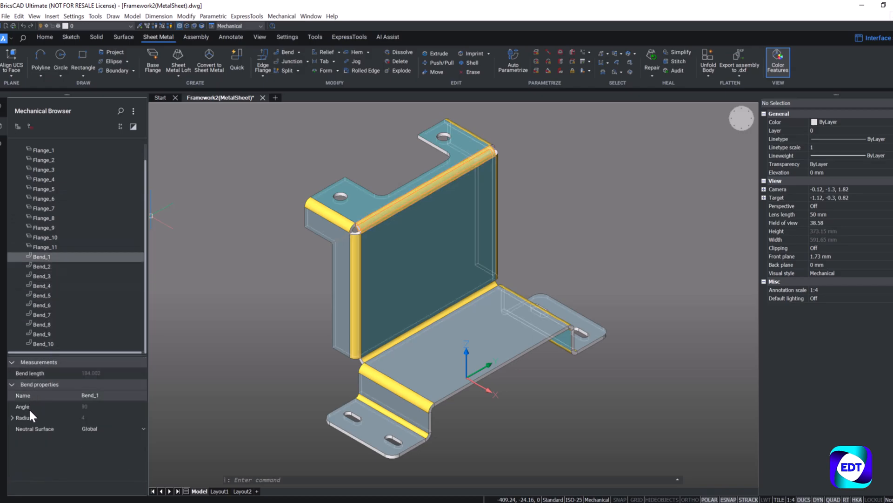
left_click(87, 429)
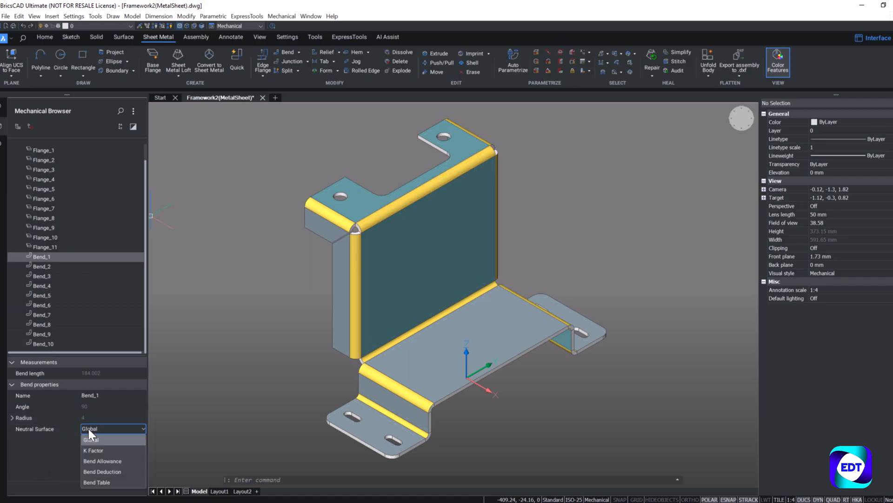
left_click(95, 451)
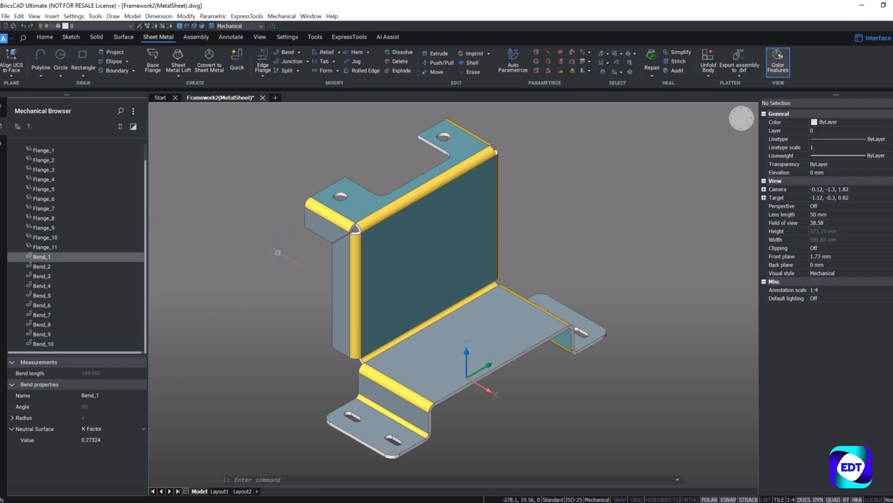
Step: Start an edge flange on the base plate's long free upper edge and limit its width with a 60 mm first offset and a second offset
mouse_move(299, 273)
middle_mouse_down("shift")
mouse_move(305, 247)
mouse_move(293, 219)
mouse_move(294, 283)
middle_mouse_up("shift")
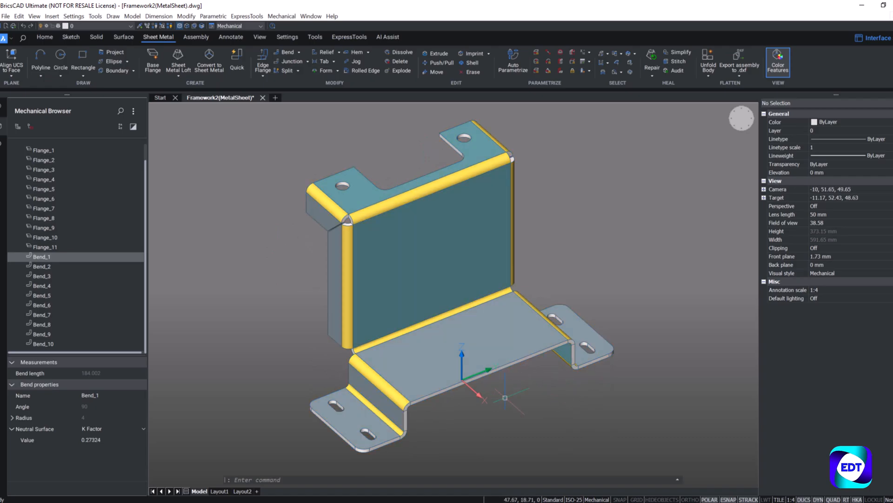
middle_click_drag(493, 391, 513, 383, "shift")
scroll(471, 356, "up", 5)
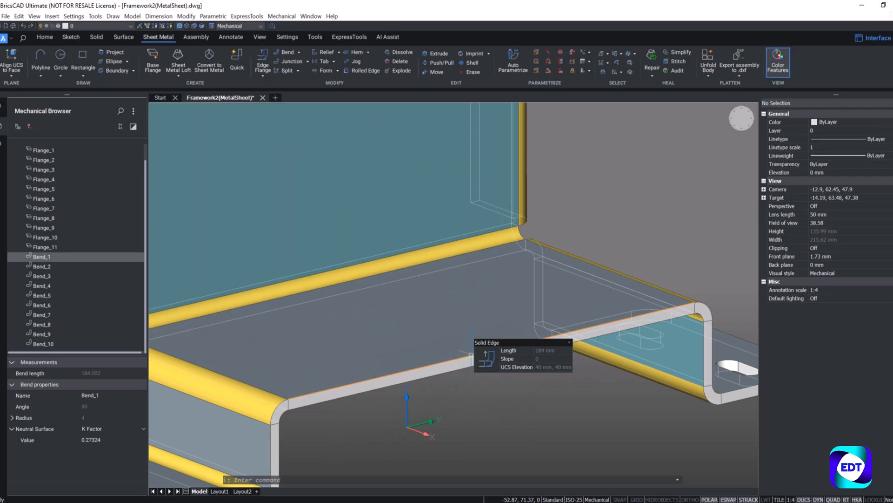
mouse_move(481, 353)
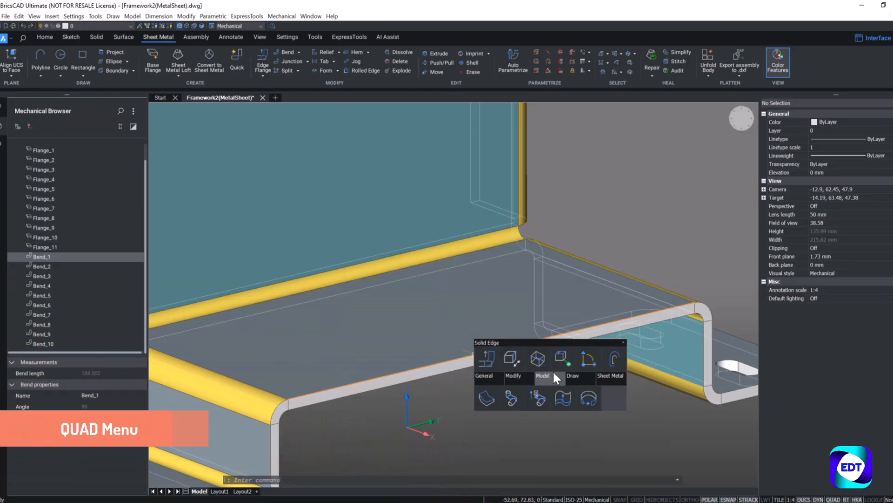
mouse_move(613, 370)
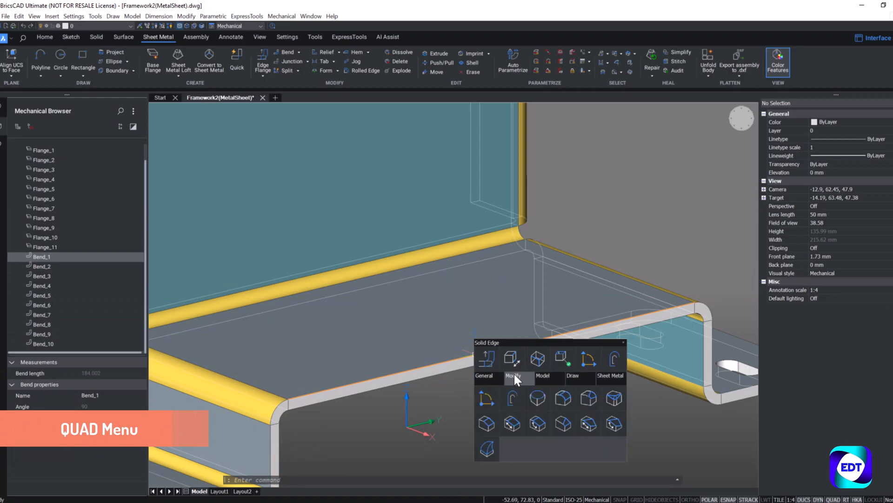
left_click(481, 361)
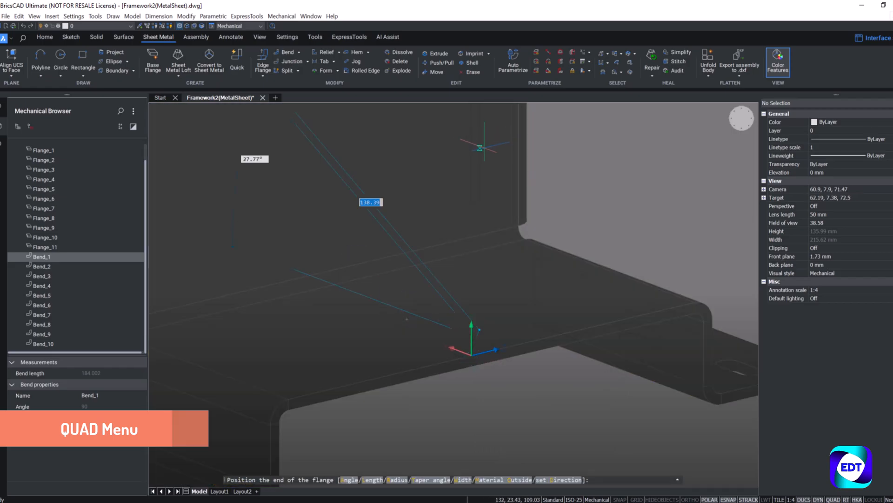
scroll(495, 243, "down", 4)
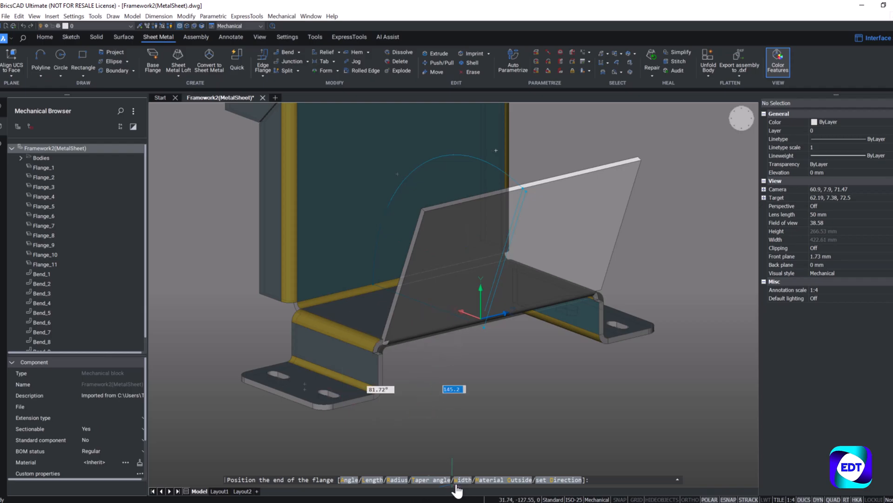
type("W")
key("Return")
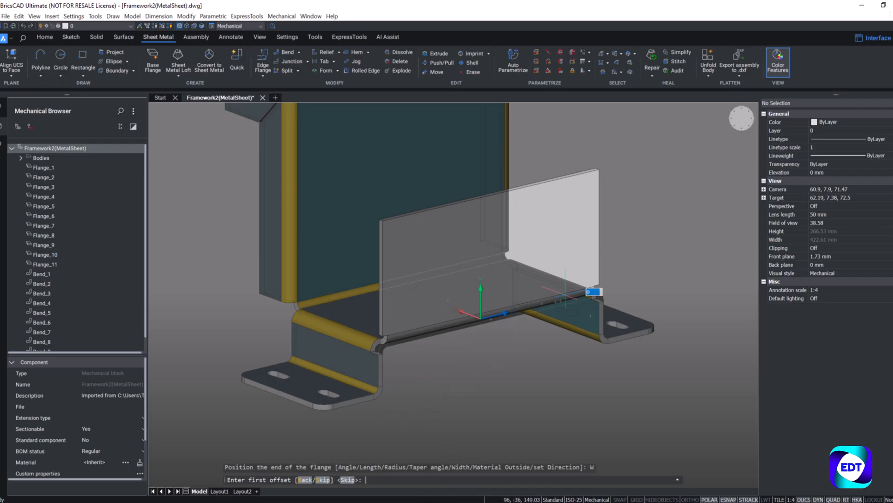
type("60")
key("Return")
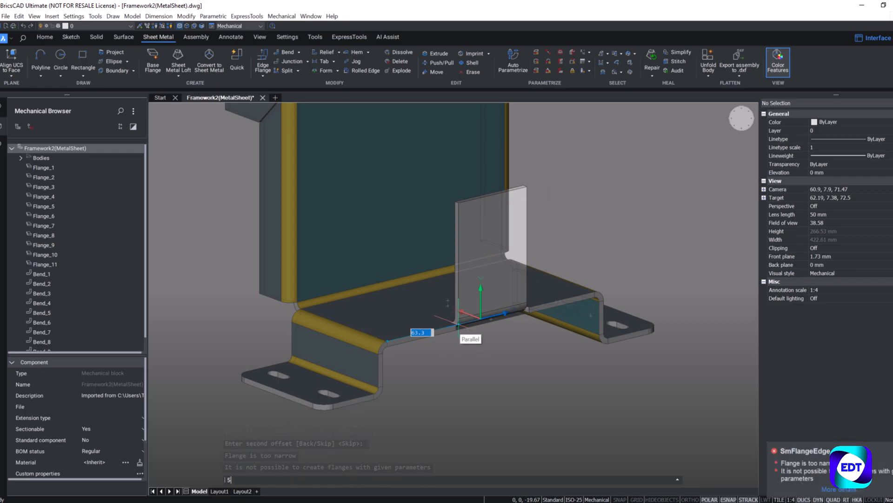
key("Return")
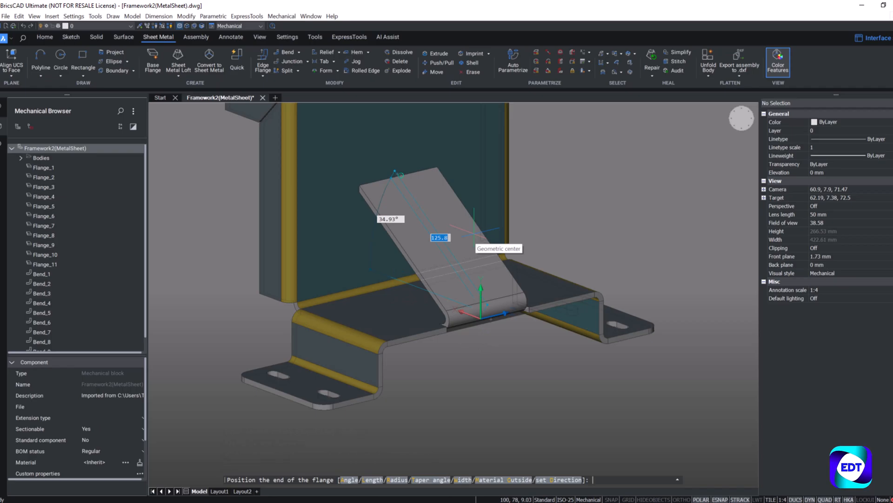
Step: Finish the narrowed edge flange with its end positioned at 90° to the base plate
type("2590")
key("Return")
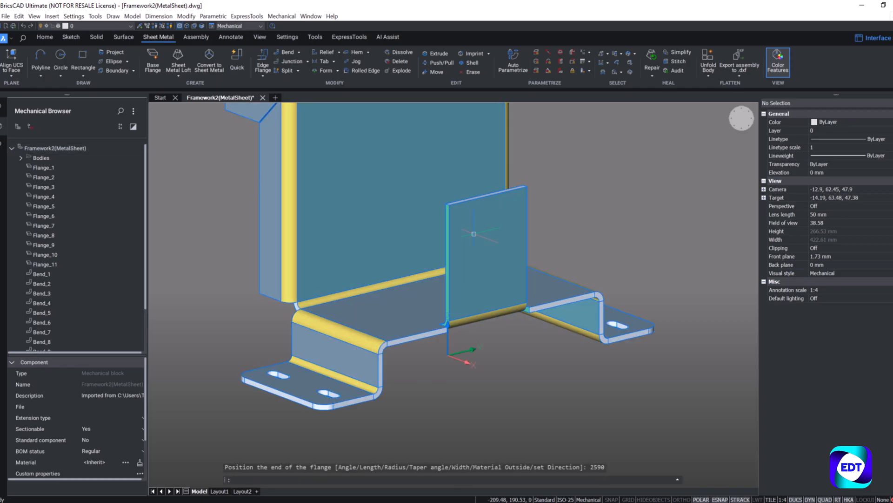
Step: Enable face selection and push the new edge flange's upper end face down by 40 mm to shorten the flange
scroll(491, 198, "up", 2)
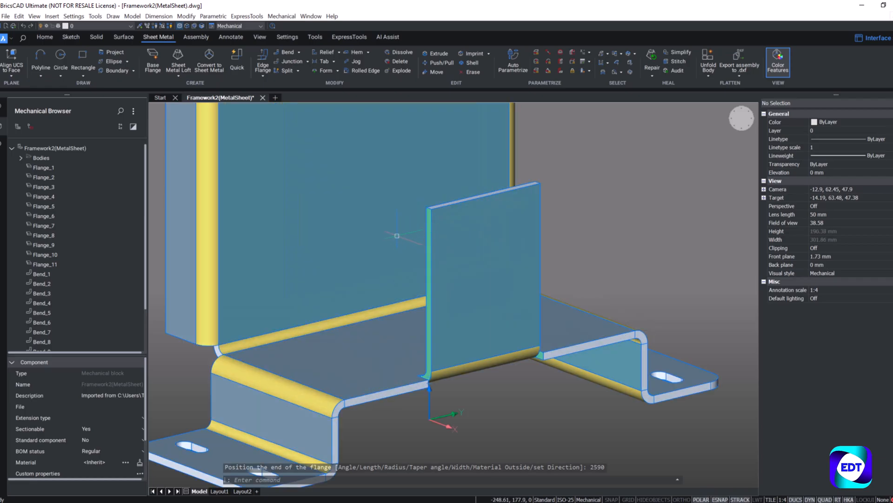
scroll(429, 207, "up", 2)
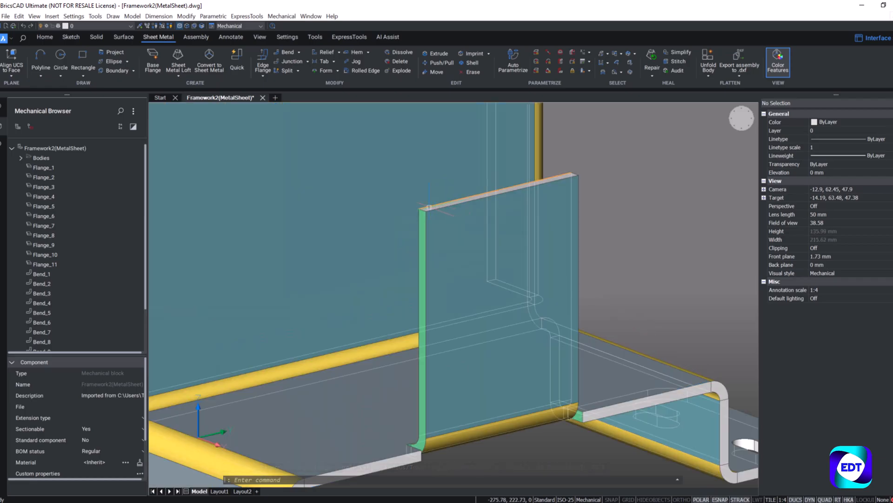
scroll(429, 208, "up", 5)
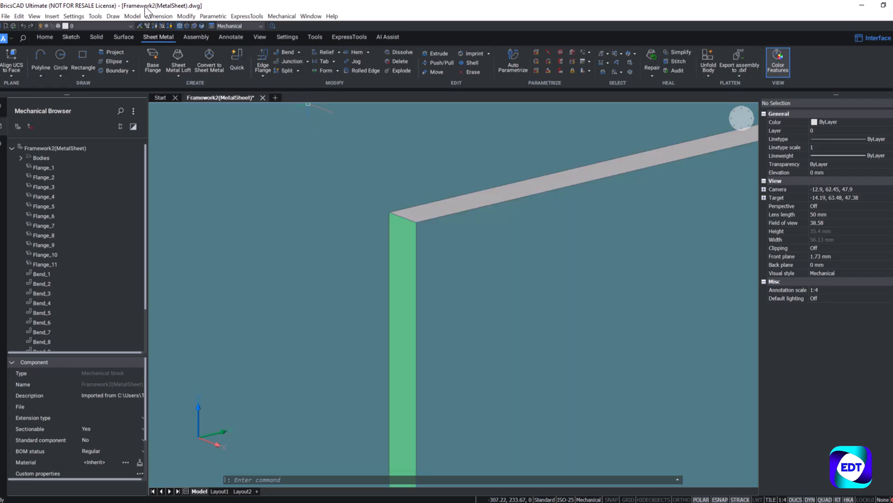
left_click(187, 25)
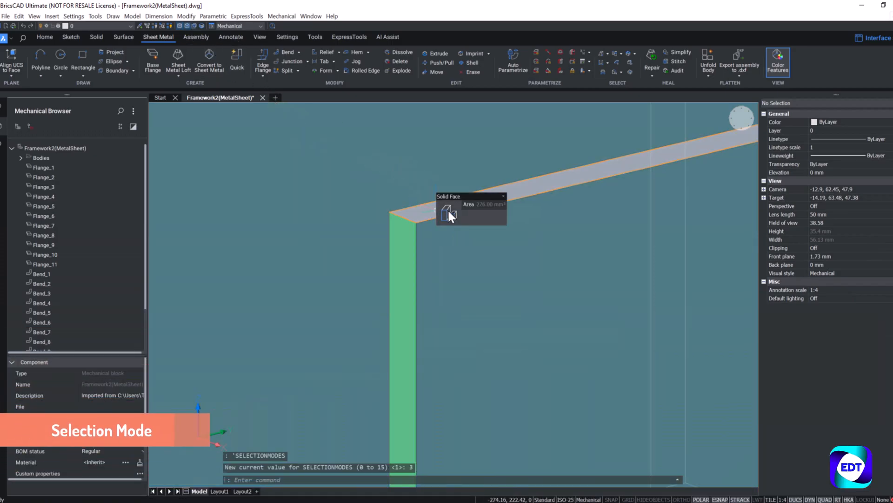
mouse_move(448, 208)
mouse_move(473, 230)
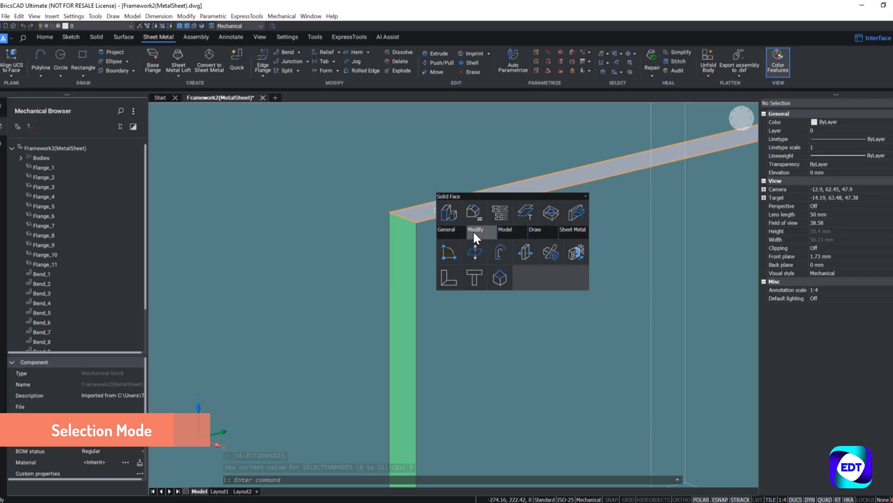
left_click(481, 245)
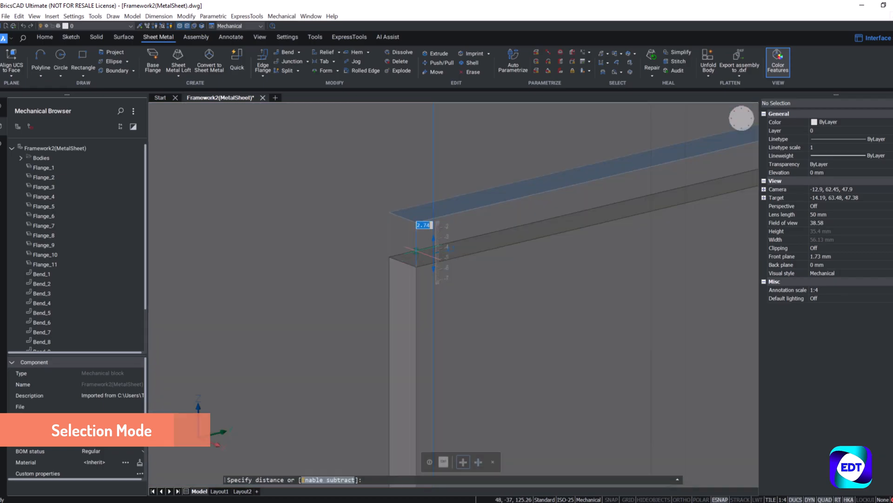
scroll(422, 214, "down", 8)
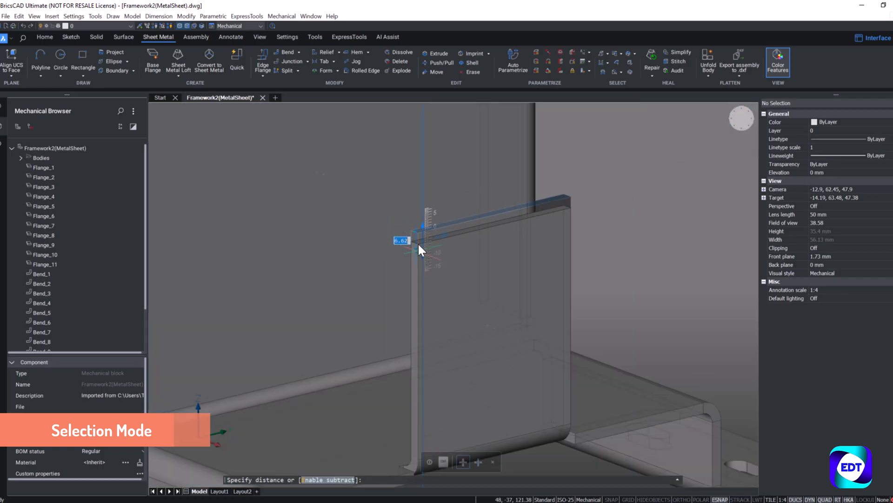
scroll(420, 274, "down", 3)
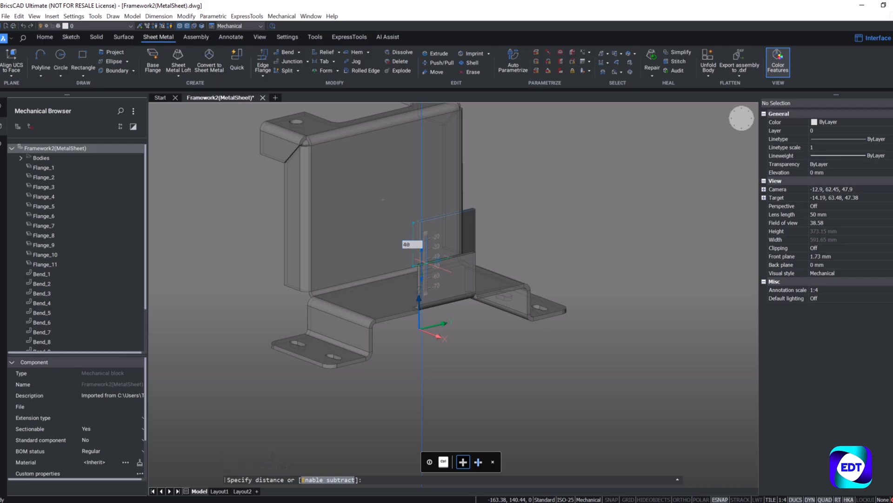
left_click(426, 267)
Step: Set the relief type of both bend reliefs beside the new edge flange, BendRelief_1 and BendRelief_2, to Round
scroll(446, 243, "up", 5)
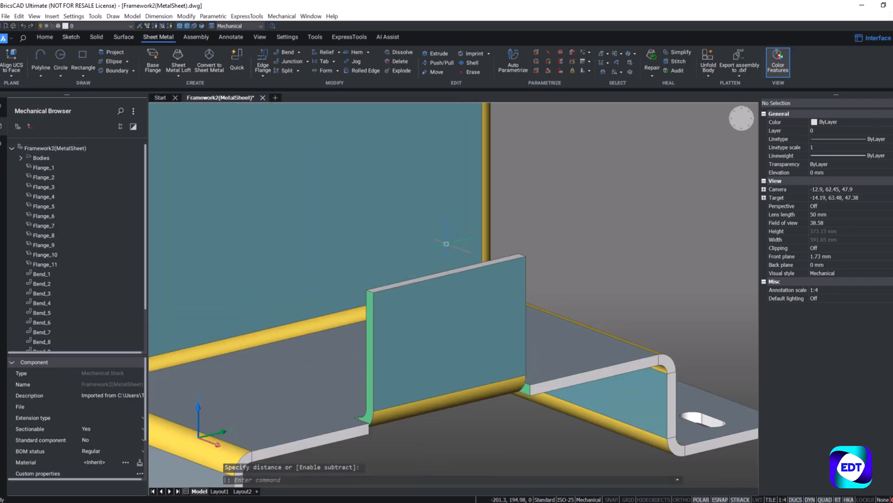
scroll(446, 244, "up", 3)
scroll(517, 263, "down", 5)
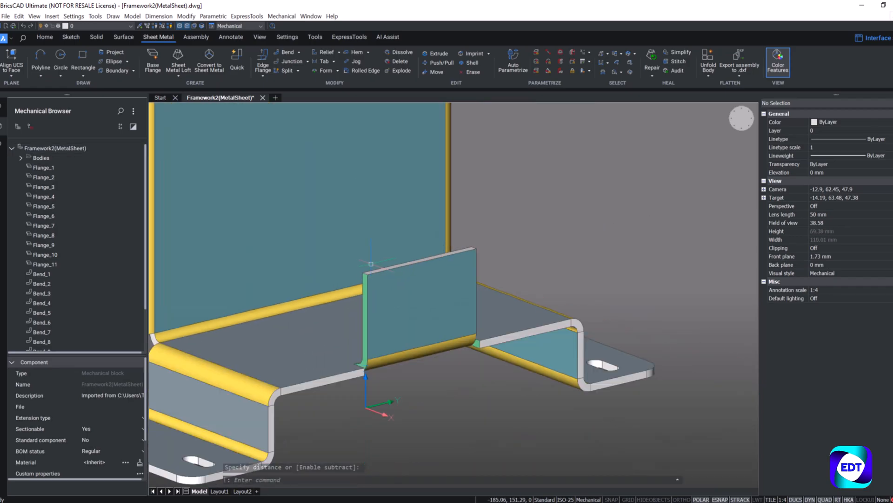
middle_click_drag(554, 238, 487, 336, "shift")
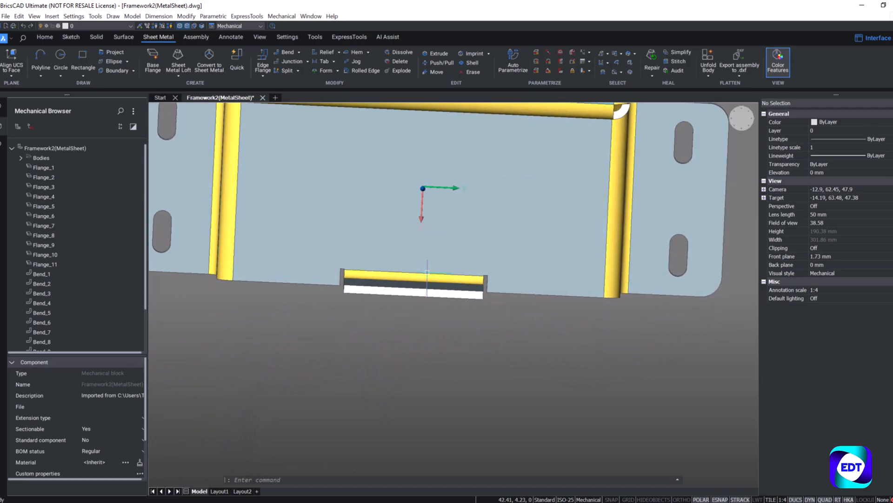
scroll(428, 278, "up", 3)
middle_click_drag(474, 291, 525, 297)
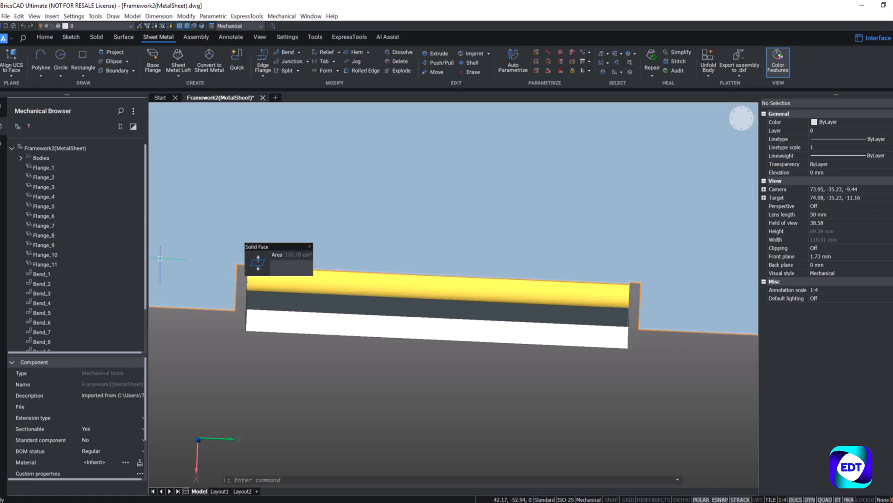
scroll(147, 298, "down", 1)
scroll(146, 304, "down", 2)
left_click(92, 334)
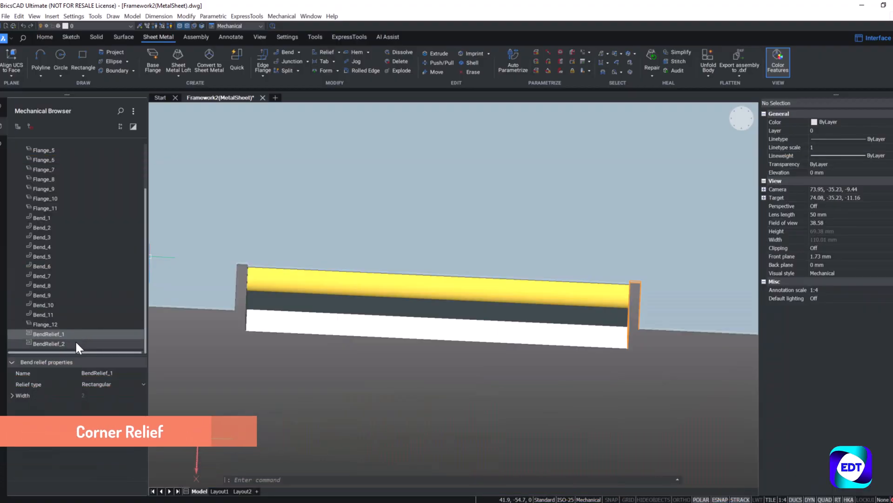
left_click(75, 343, "shift")
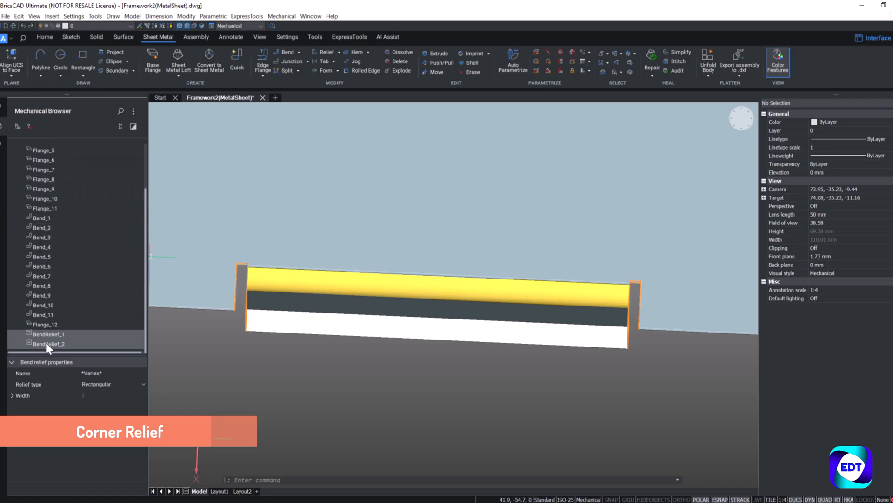
left_click(107, 384)
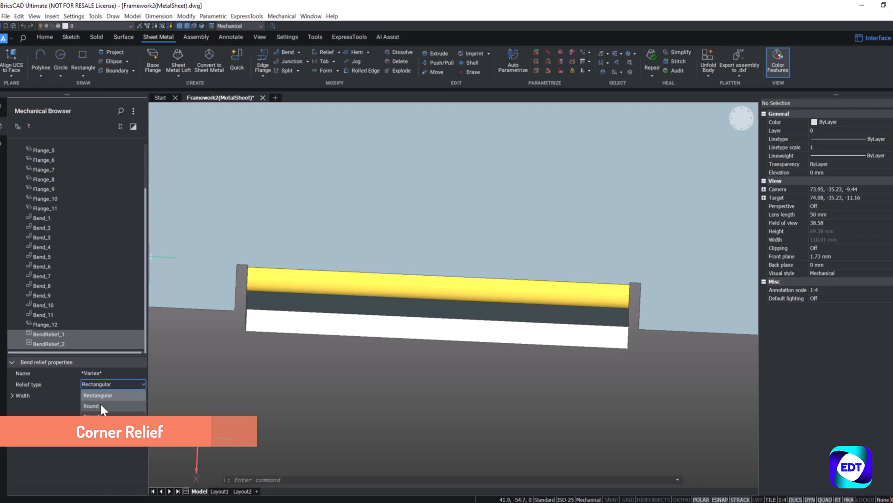
left_click(100, 405)
key("Escape")
Step: Chamfer the two short upper corner edges of the new edge flange with a 20 mm offset
middle_click_drag(300, 377, 415, 301)
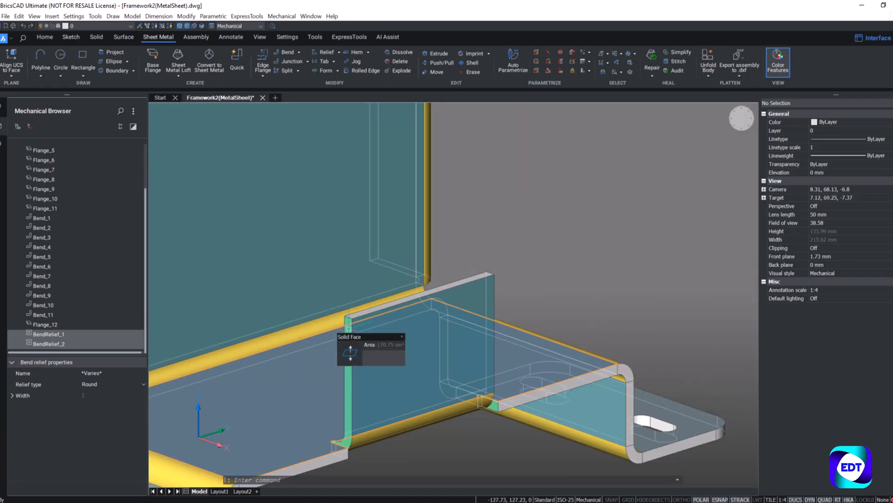
scroll(347, 328, "up", 4)
scroll(321, 295, "up", 3)
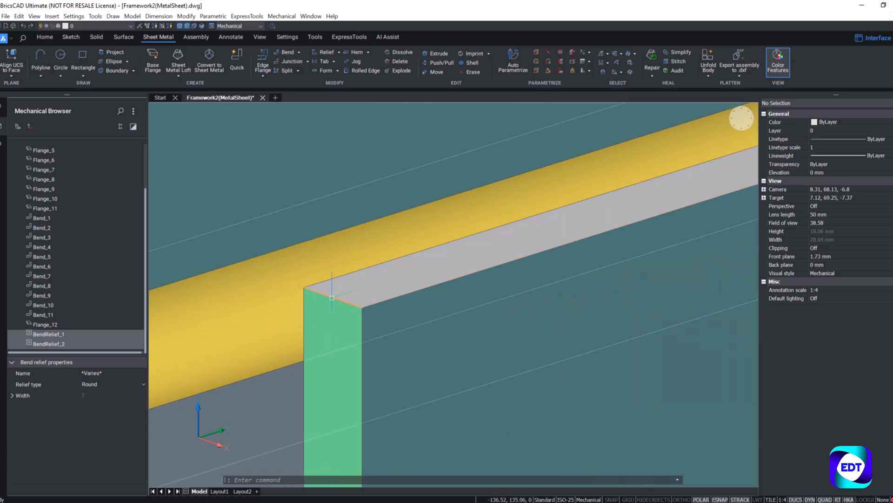
left_click(117, 38)
left_click(96, 37)
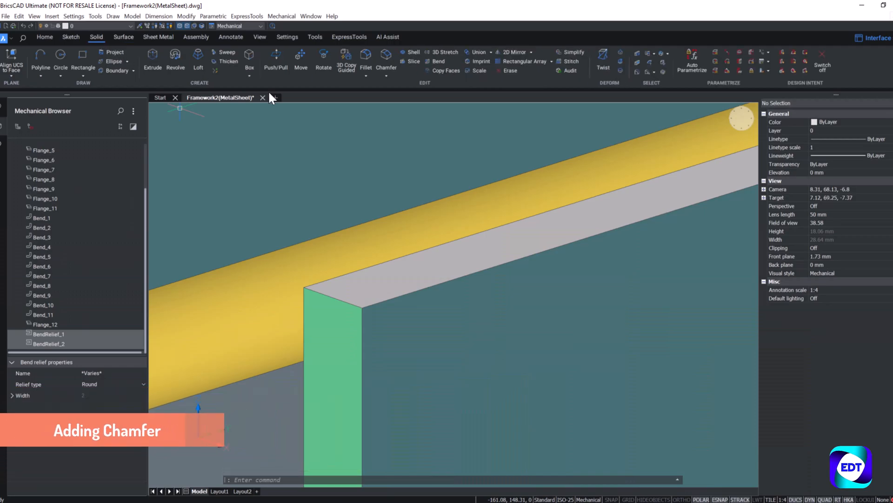
left_click(390, 57)
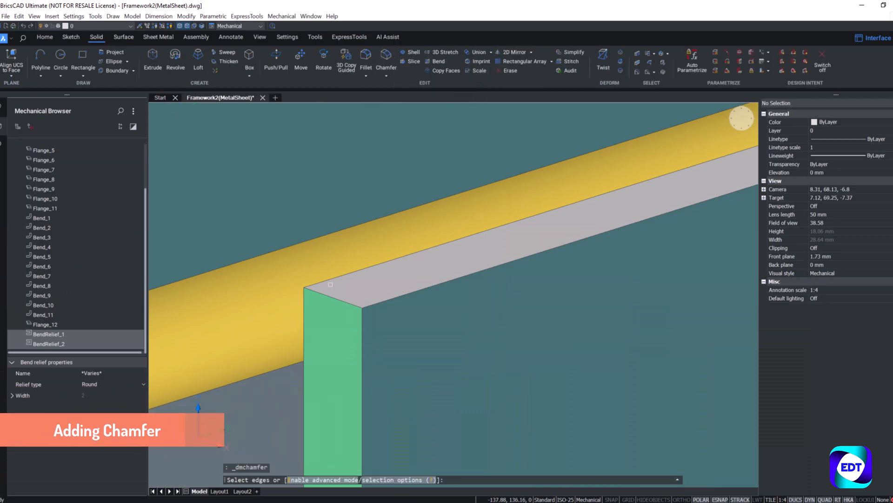
left_click(317, 292)
scroll(283, 295, "down", 5)
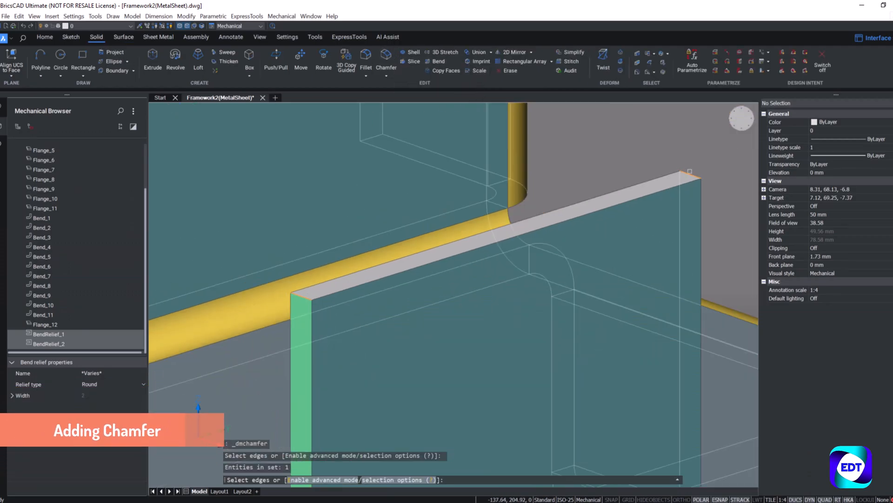
left_click(691, 172)
key("Return")
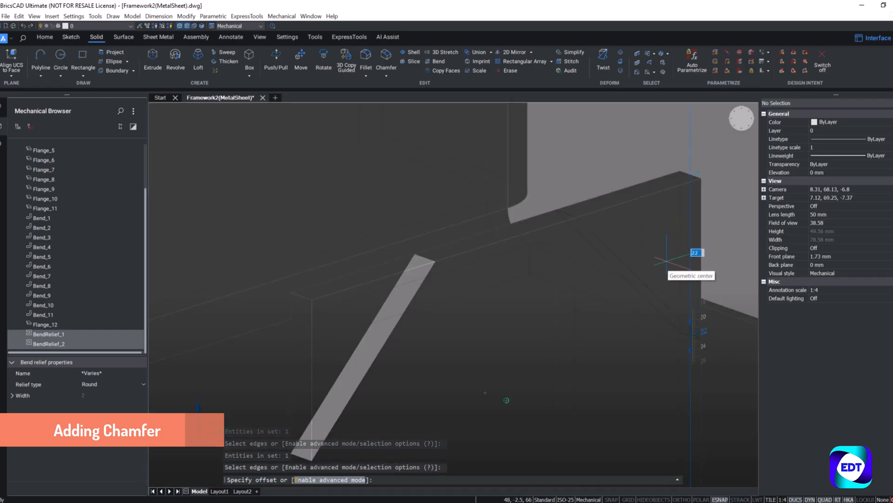
type("20")
key("Return")
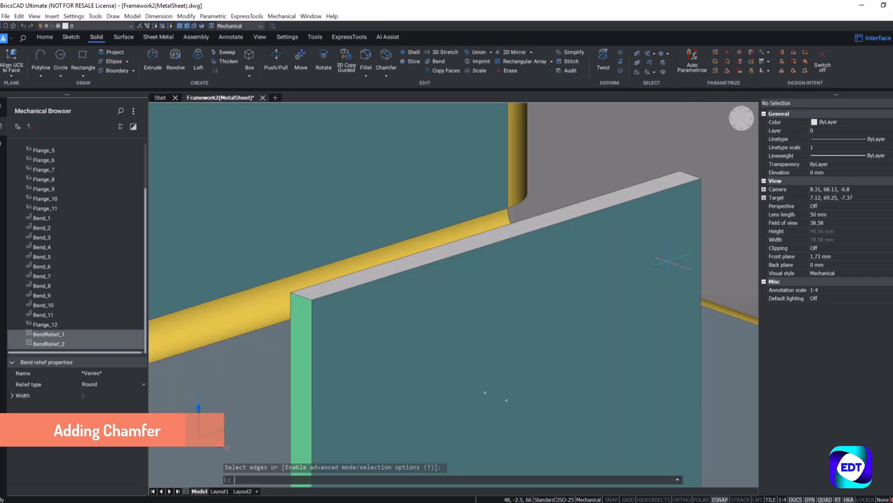
Step: Sketch a circle of about 15 mm radius near the middle of the chamfered flange's outer face
scroll(512, 261, "down", 3)
scroll(518, 209, "up", 2)
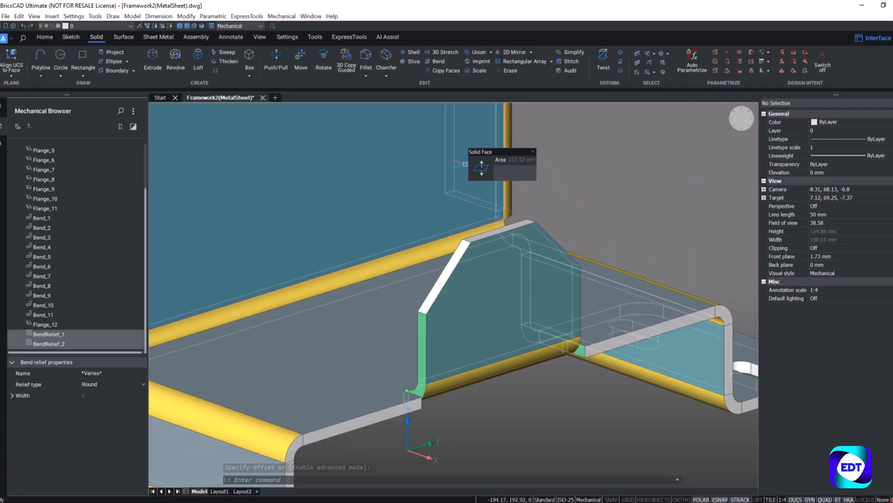
left_click(61, 54)
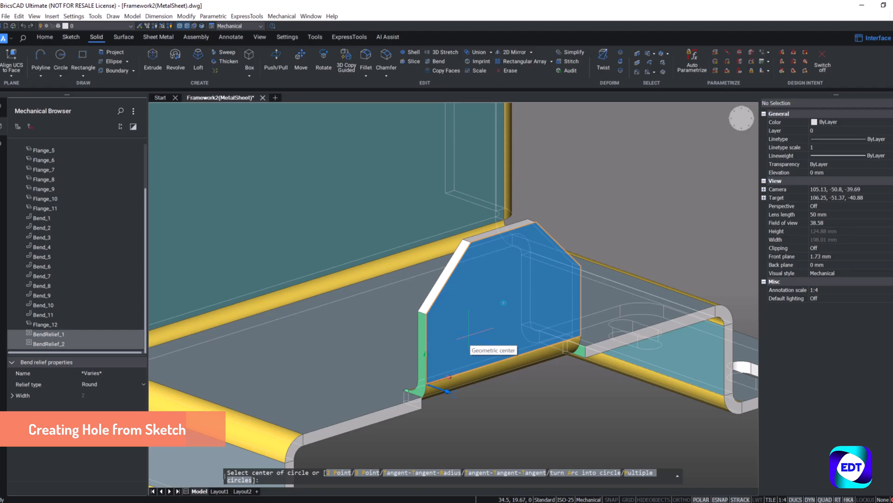
left_click(504, 302)
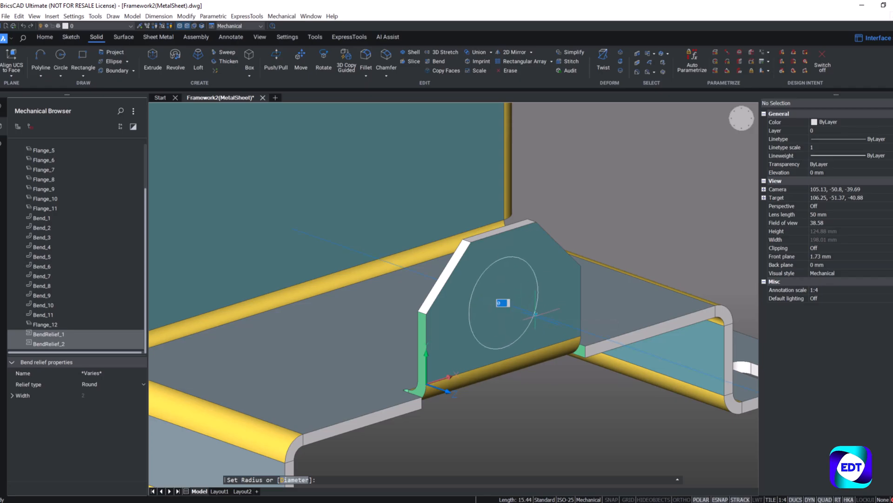
left_click(535, 315)
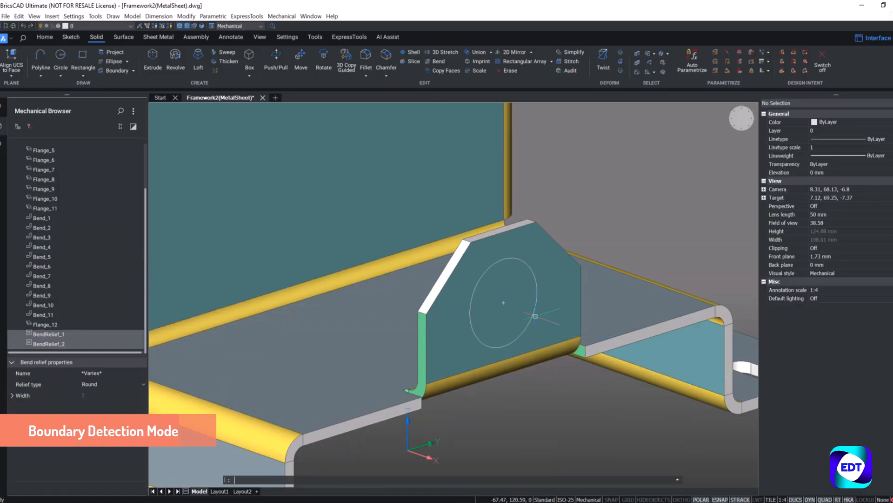
Step: Enable boundary detection and push the circular region through the chamfered flange to cut a hole
left_click(194, 26)
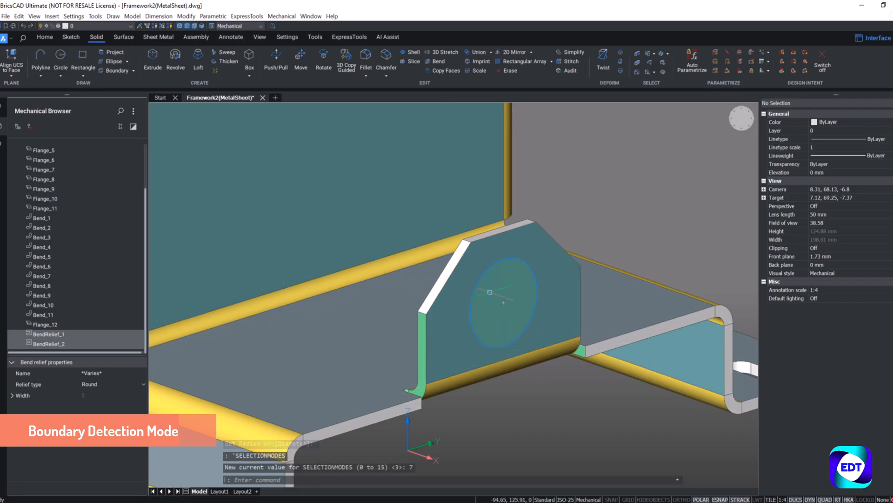
left_click(505, 294)
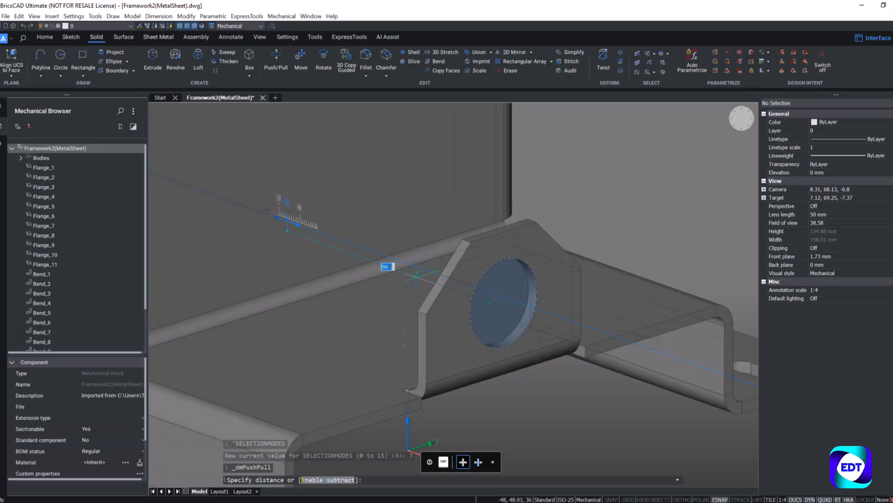
left_click(416, 277)
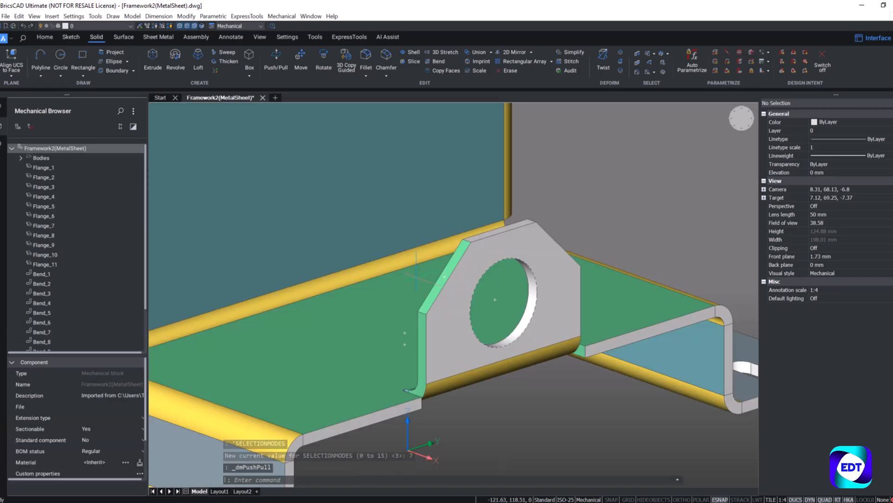
Step: Unfold the sheet metal body starting from the horizontal flange beside the new edge flange, and place the flat pattern beside the bracket
scroll(381, 288, "down", 3)
middle_click_drag(515, 241, 489, 233, "shift")
scroll(539, 257, "down", 2)
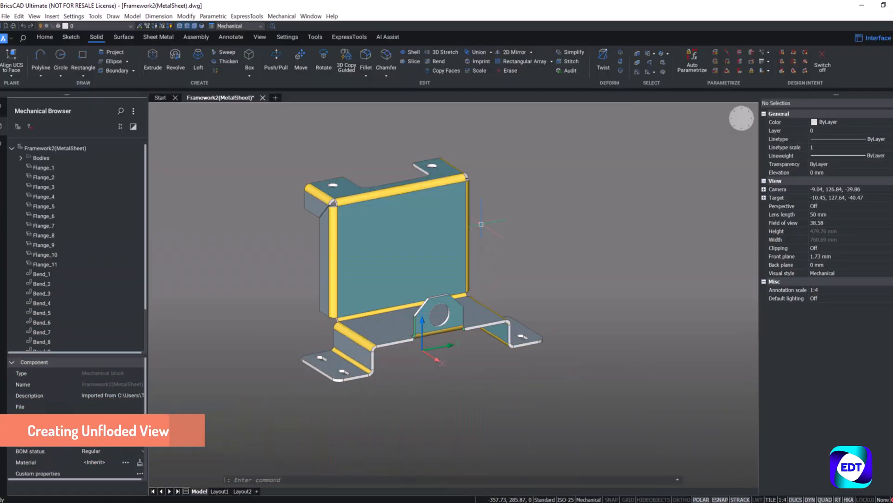
left_click(170, 37)
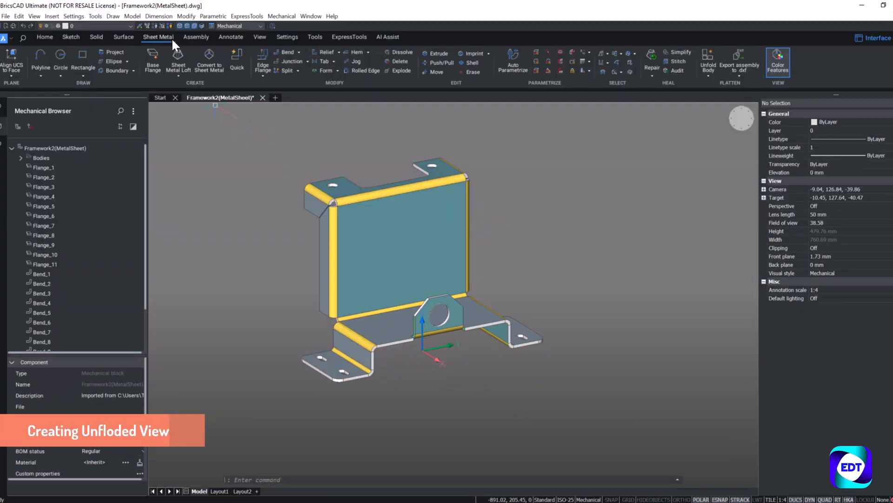
left_click(709, 55)
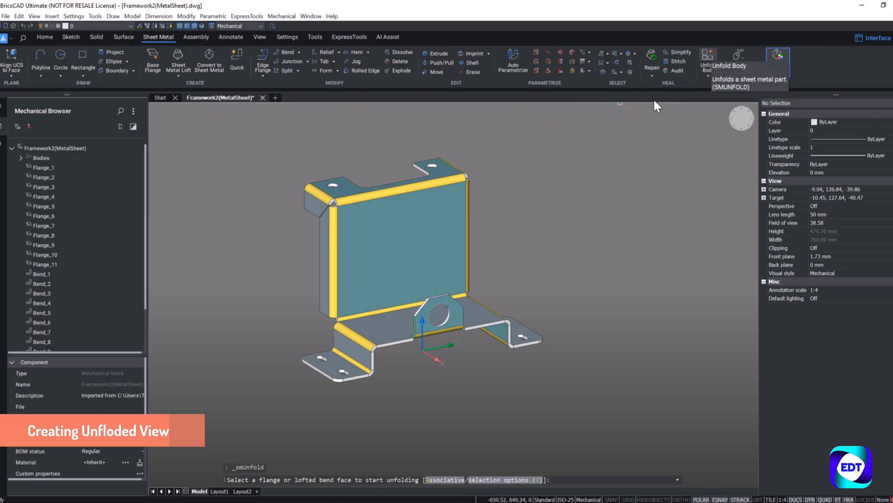
left_click(388, 333)
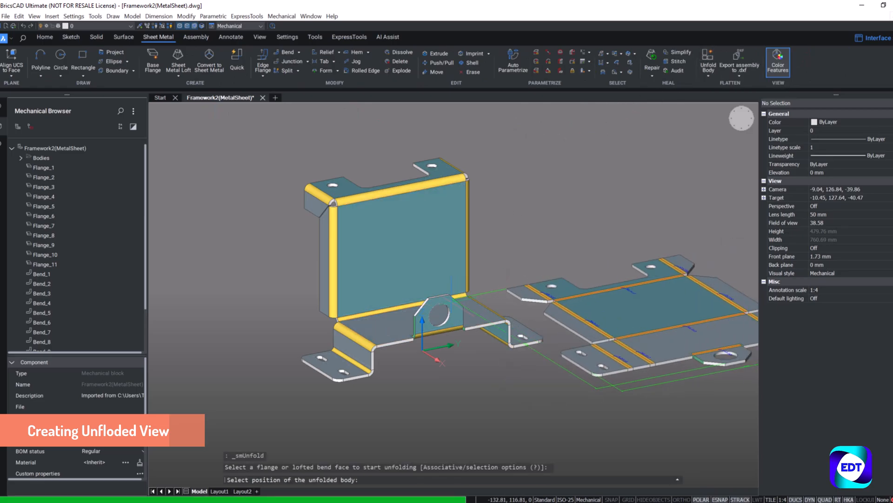
scroll(451, 304, "down", 2)
left_click(529, 324)
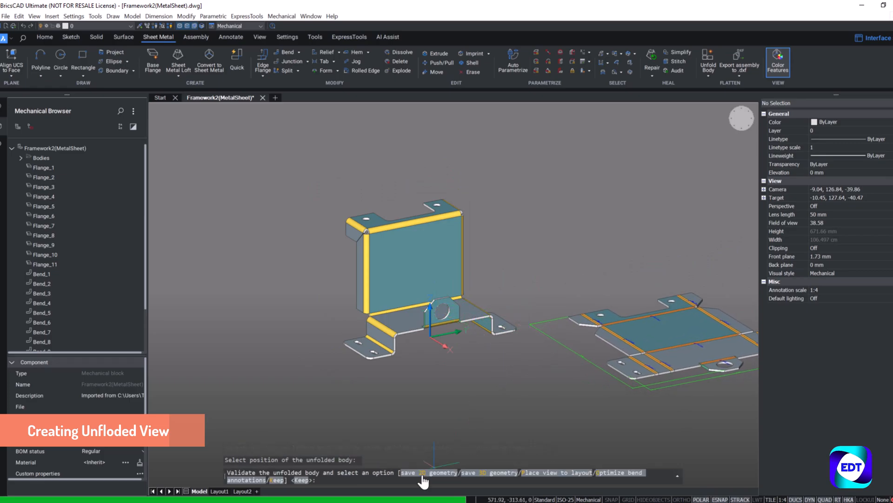
Step: Save the unfolded body's 2D geometry to the Desktop as Framework2(MetalSheet)_unfold in AutoCAD 2018 ASCII DXF format
type("2D")
key("Return")
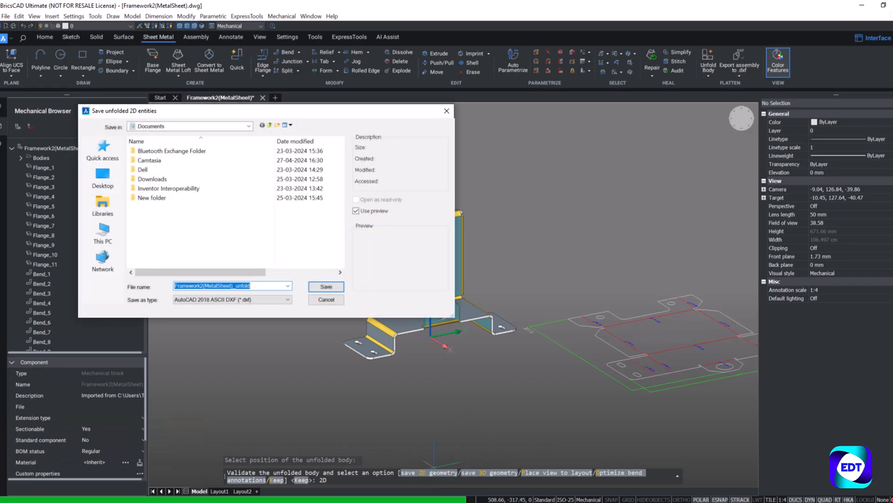
left_click(102, 177)
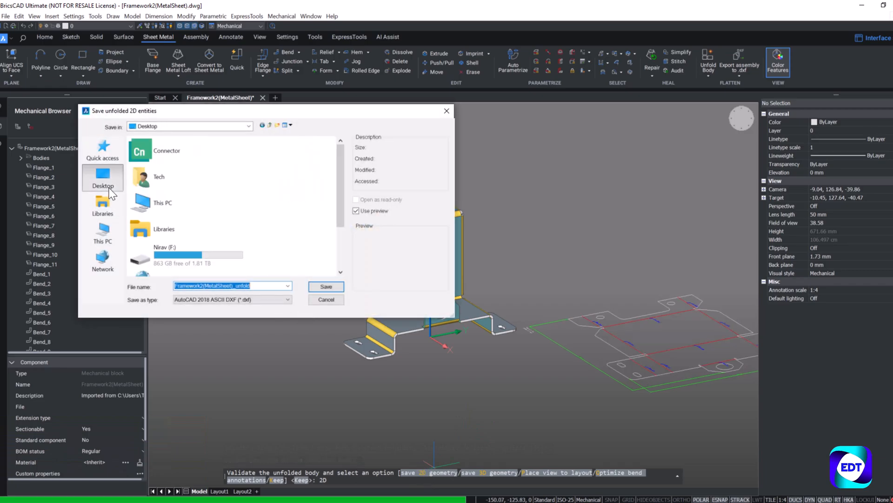
scroll(208, 216, "down", 3)
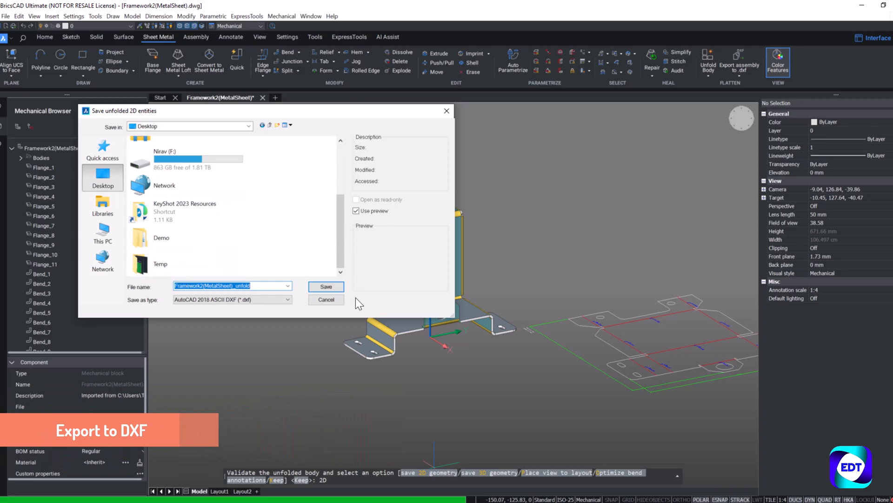
left_click(334, 288)
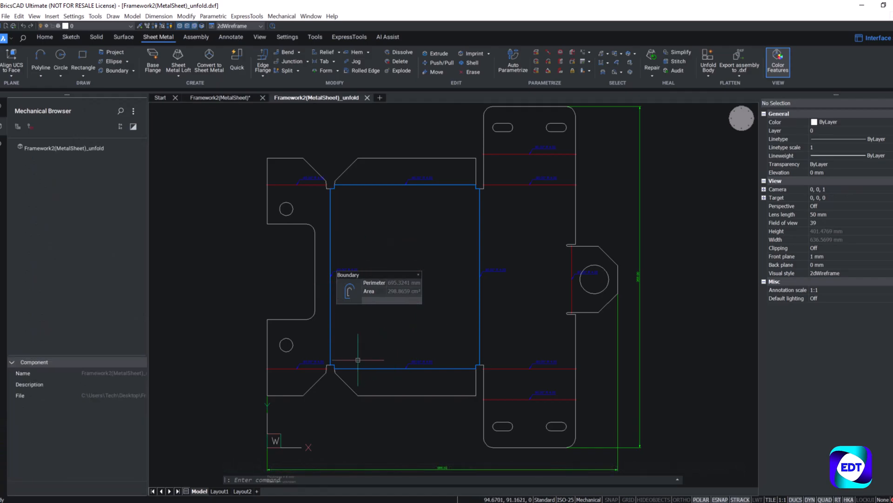
Step: Examine the exported flat pattern's bend lines, bend annotations and the chamfered flange with its hole and round reliefs
scroll(314, 354, "up", 2)
scroll(314, 354, "up", 3)
scroll(295, 361, "down", 3)
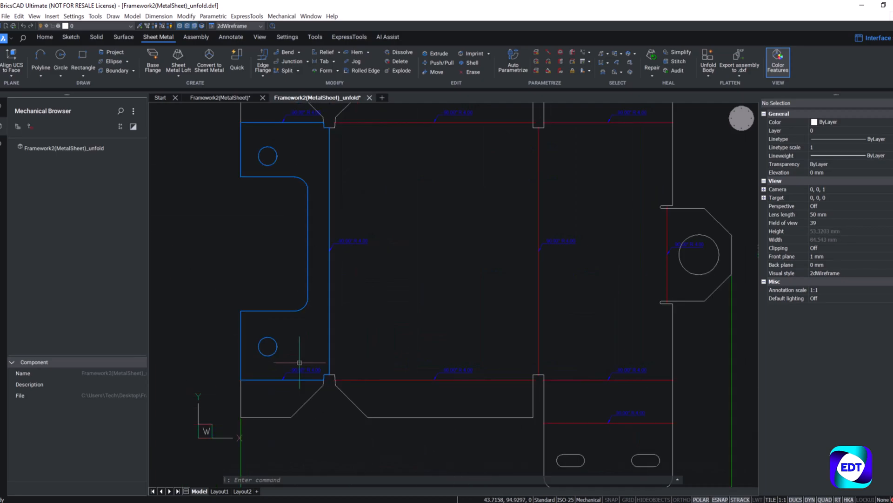
scroll(298, 359, "down", 2)
scroll(591, 280, "up", 5)
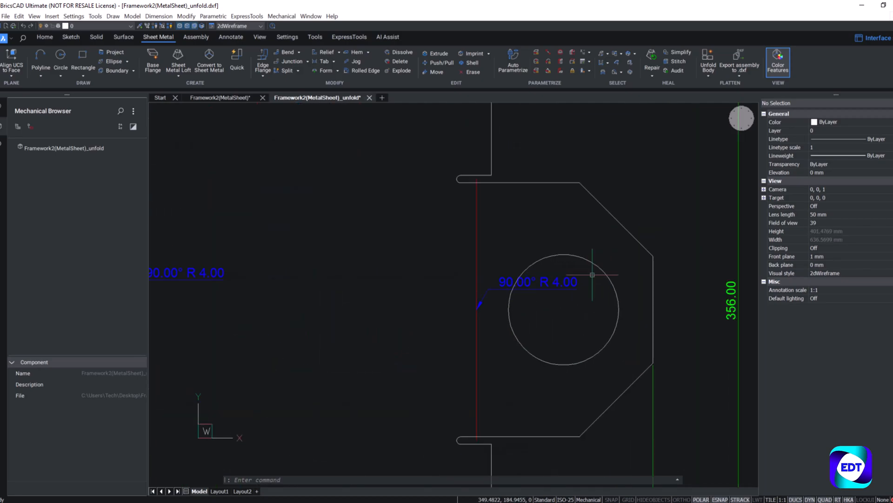
scroll(593, 274, "down", 5)
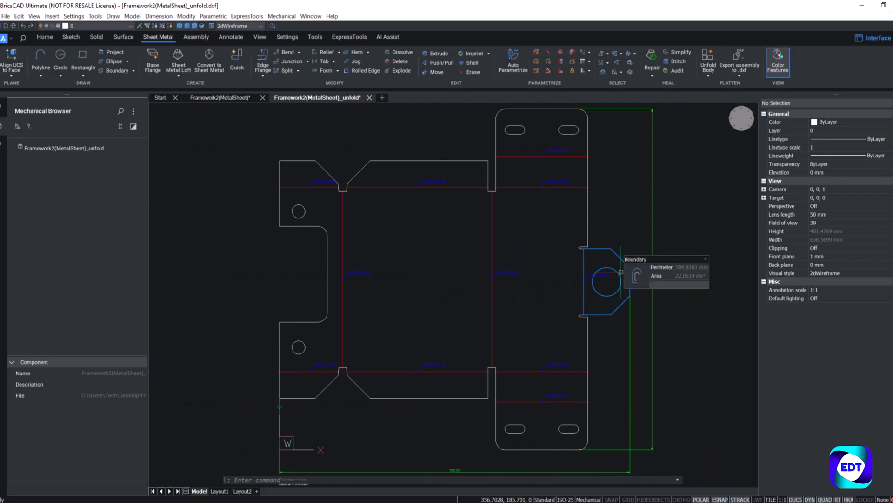
Step: Display the list of layers for the unfolded drawing
right_click(1, 271)
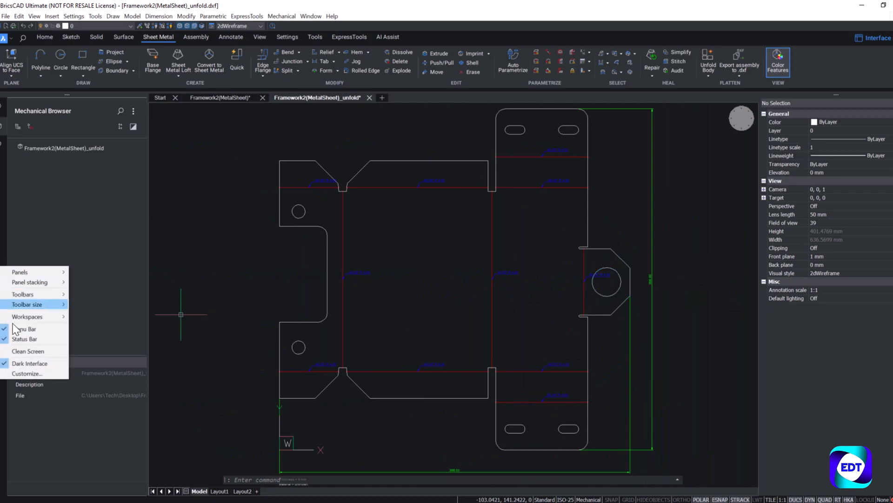
mouse_move(31, 301)
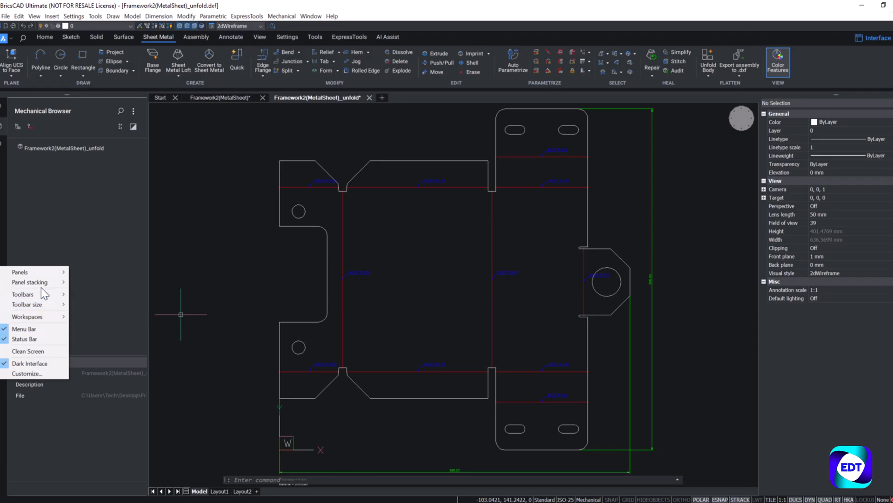
mouse_move(50, 274)
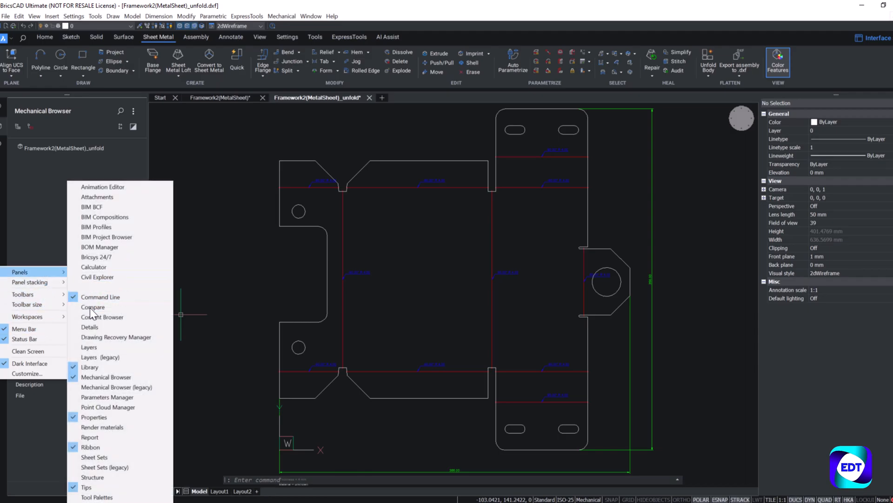
left_click(85, 347)
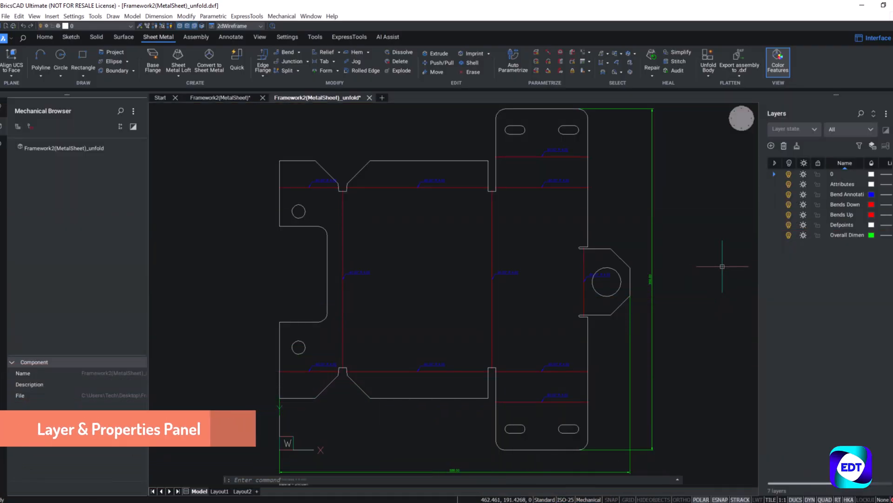
Step: Turn off the Overall Dimensions, Bend Annotations and Attributes layers in the unfolded drawing
left_click(789, 235)
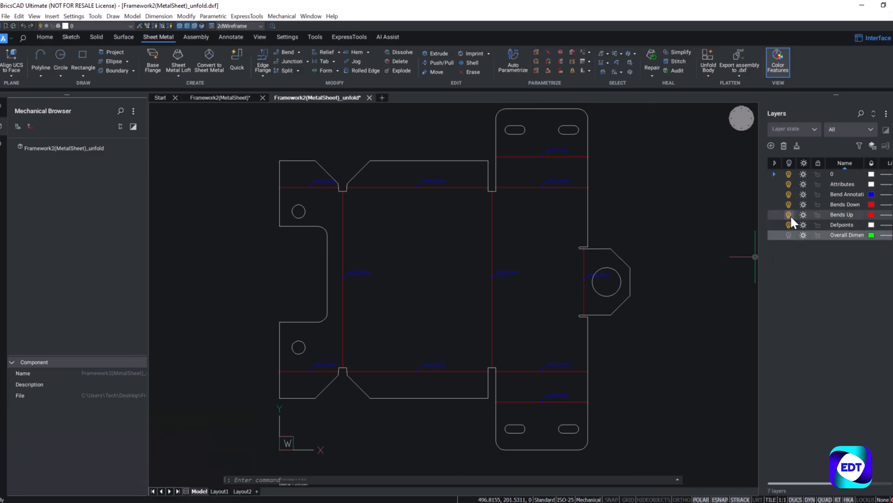
left_click(788, 193)
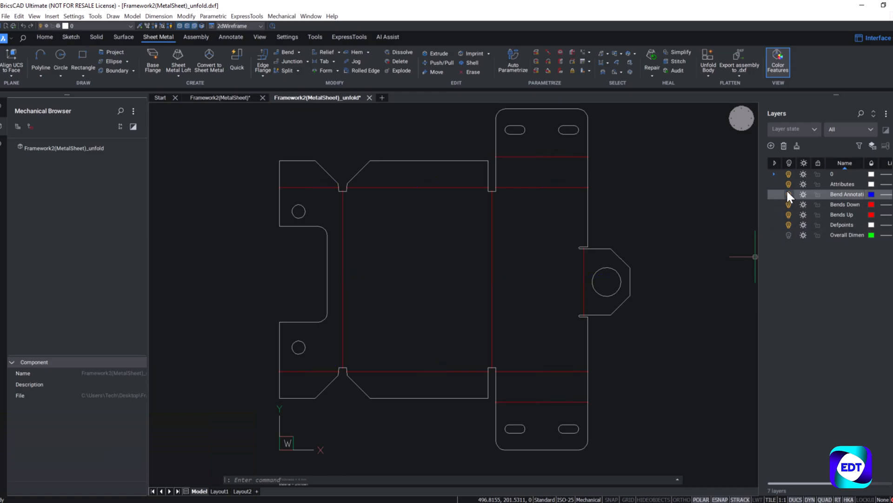
scroll(400, 328, "down", 2)
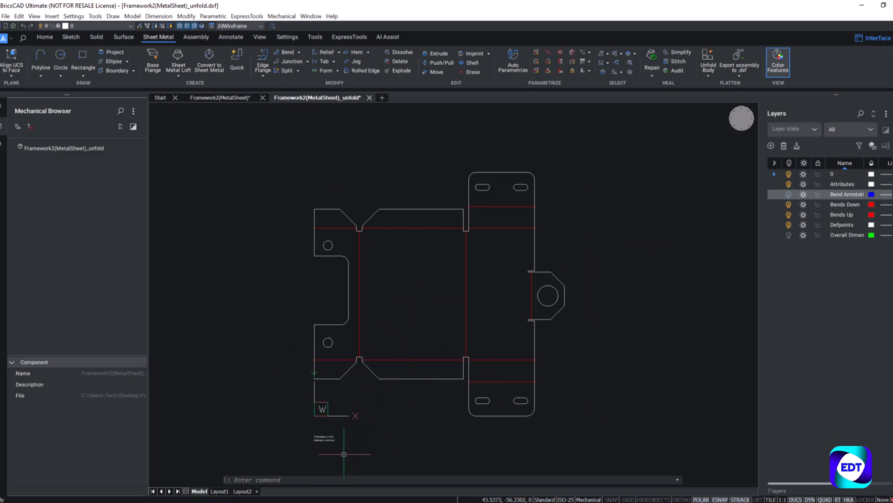
left_click(788, 184)
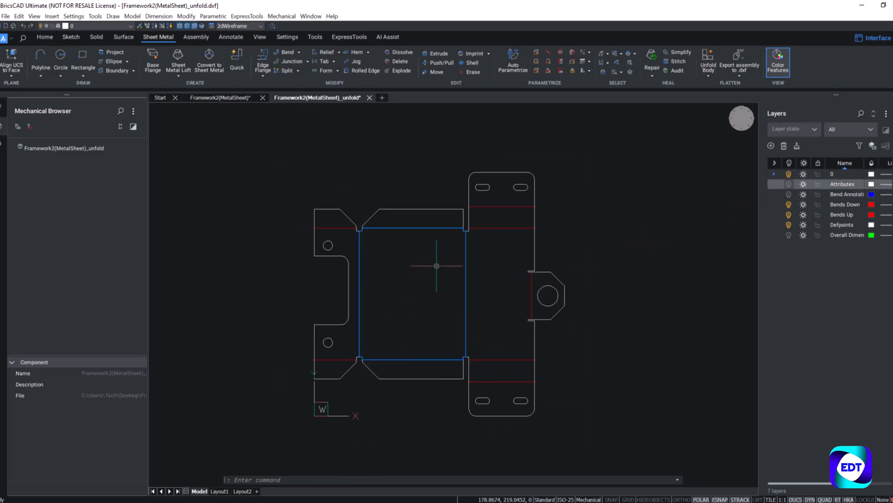
mouse_move(414, 216)
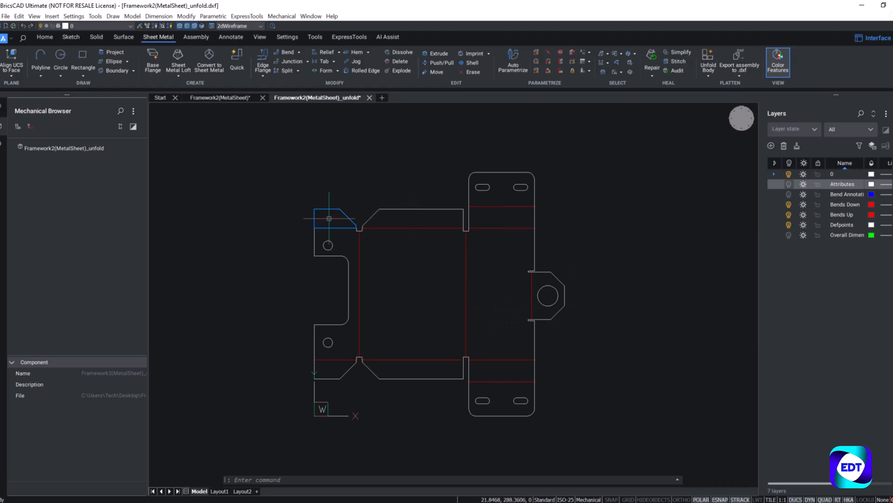
mouse_move(342, 259)
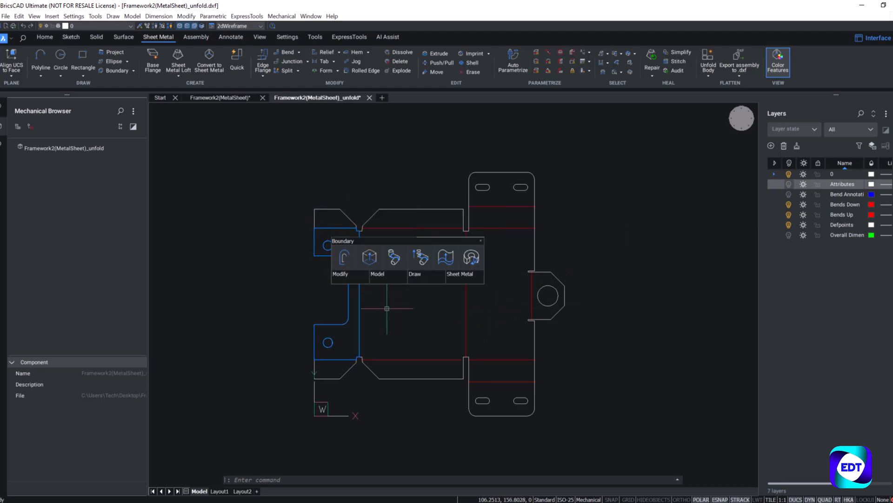
mouse_move(411, 357)
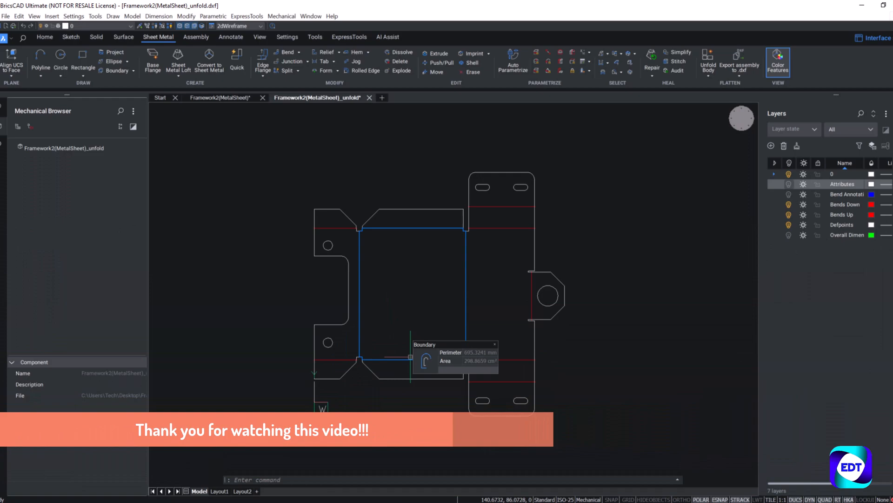